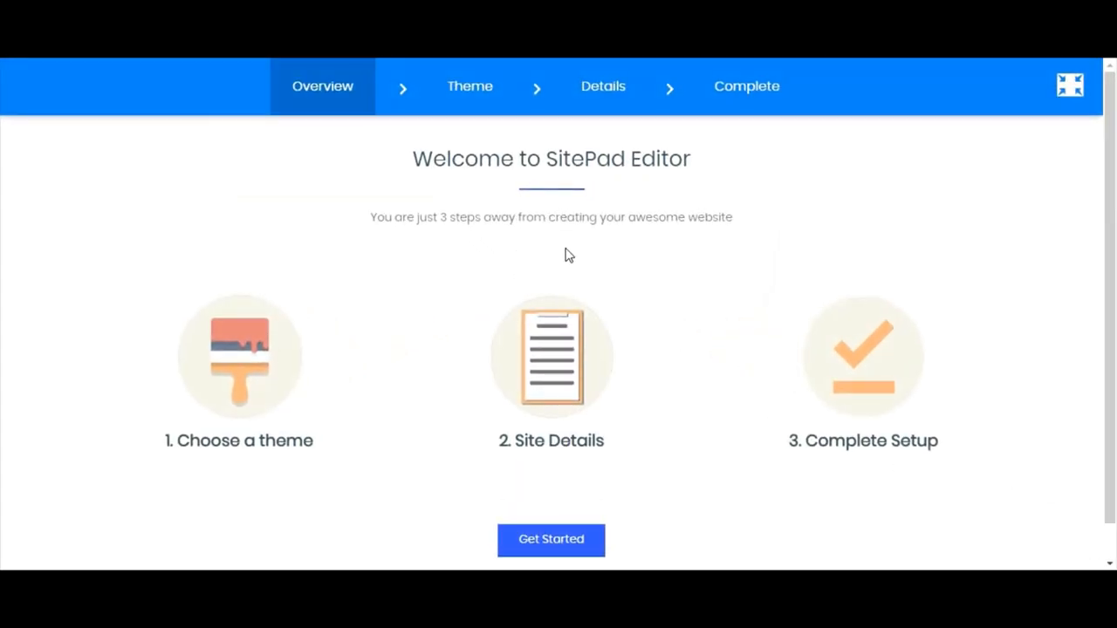
# - Begin the site setup wizard with Get Started, reaching theme selection
pyautogui.click(545, 543)
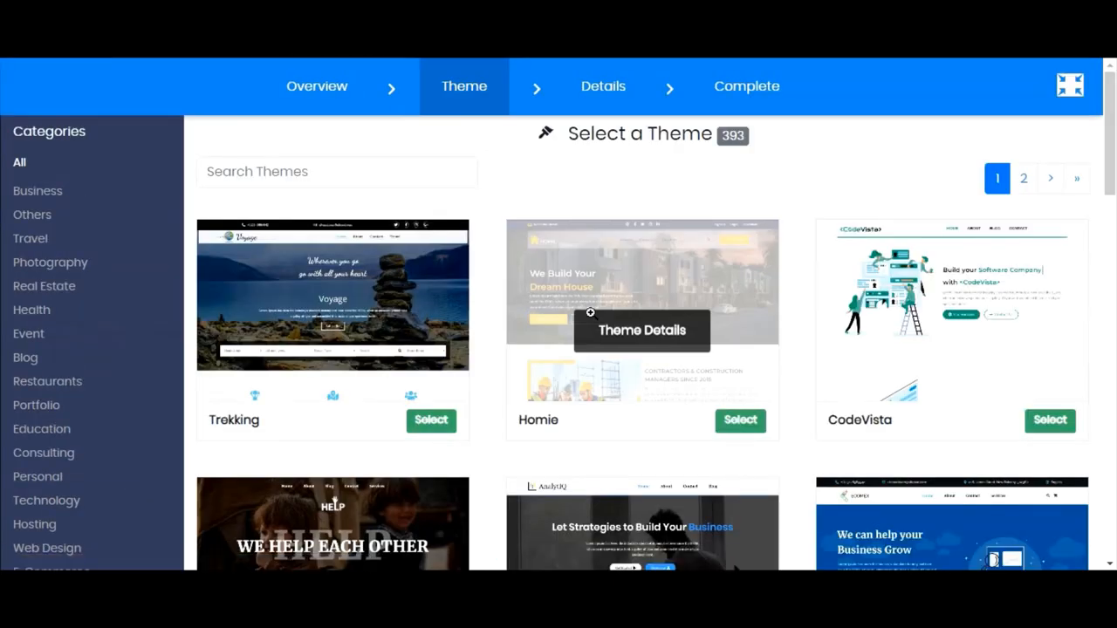
pyautogui.scroll(-4, 590, 312)
pyautogui.scroll(-3, 586, 312)
pyautogui.scroll(-2, 585, 313)
pyautogui.scroll(-3, 583, 349)
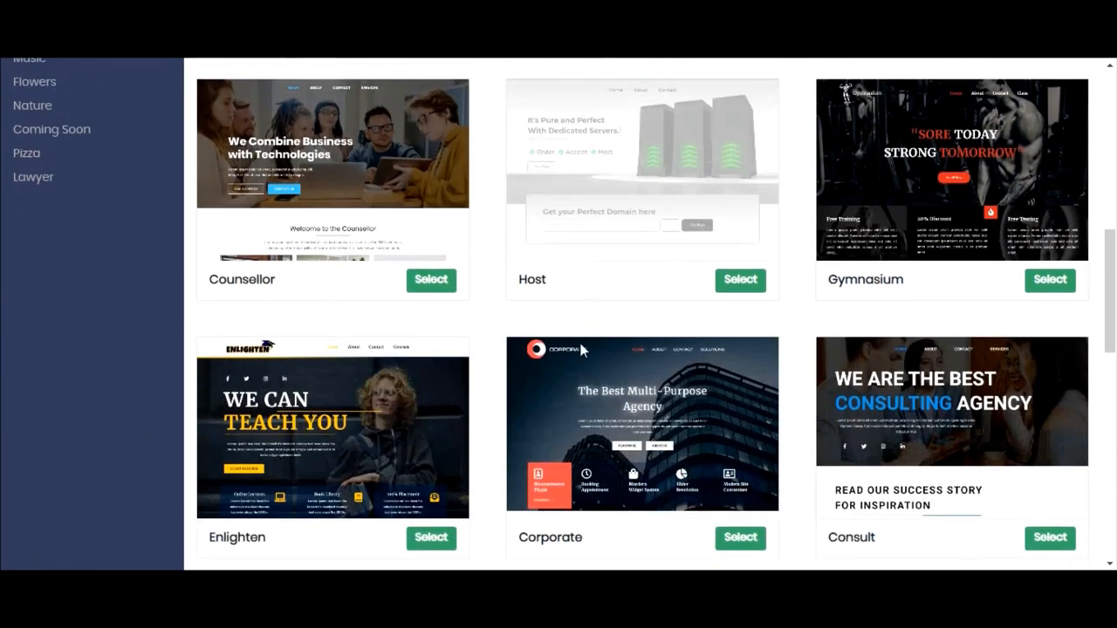
pyautogui.scroll(-2, 583, 349)
pyautogui.scroll(1, 461, 373)
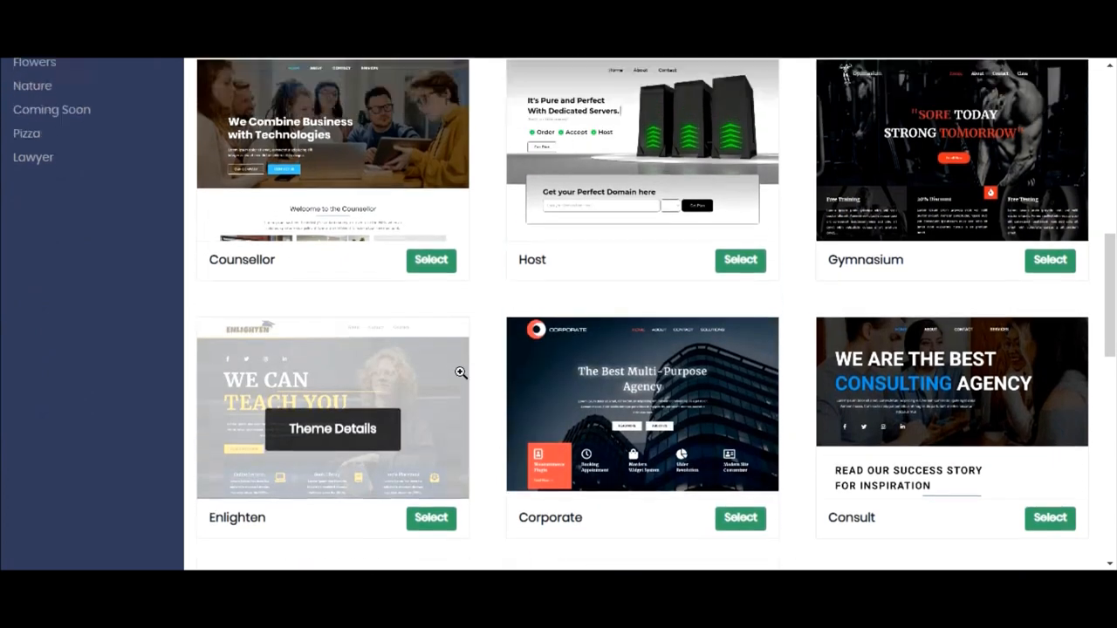
pyautogui.scroll(1, 461, 374)
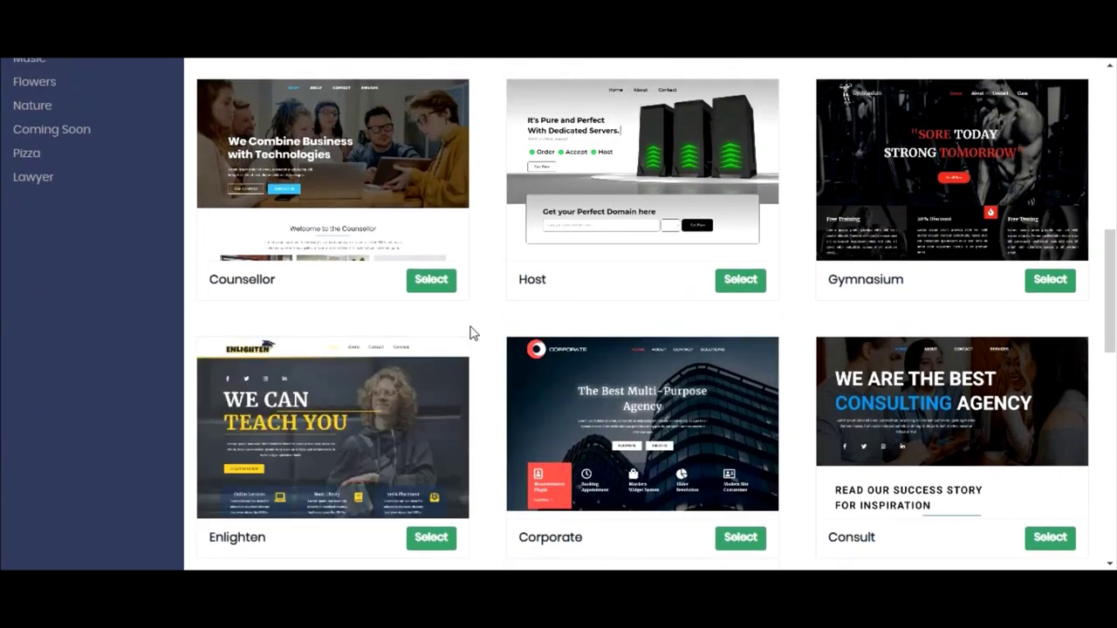
# - Select the Counsellor theme, moving to the site details step
pyautogui.click(429, 281)
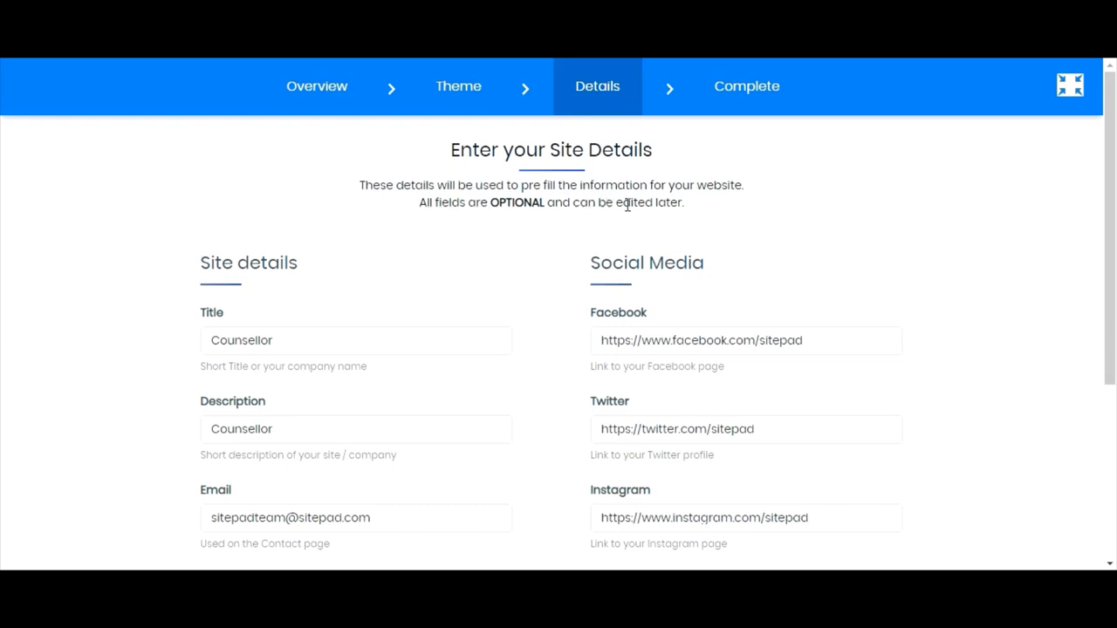
pyautogui.scroll(-1, 674, 207)
# - Keep the pre-filled Counsellor title, description and social profiles and proceed with install
pyautogui.click(285, 258)
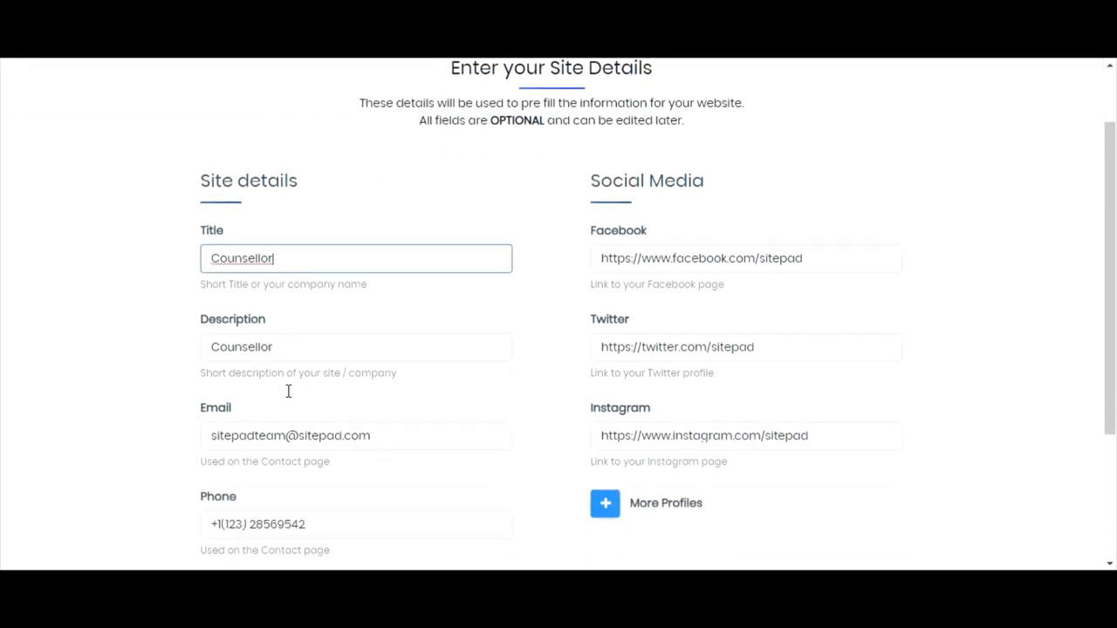
pyautogui.click(303, 356)
pyautogui.scroll(-1, 304, 366)
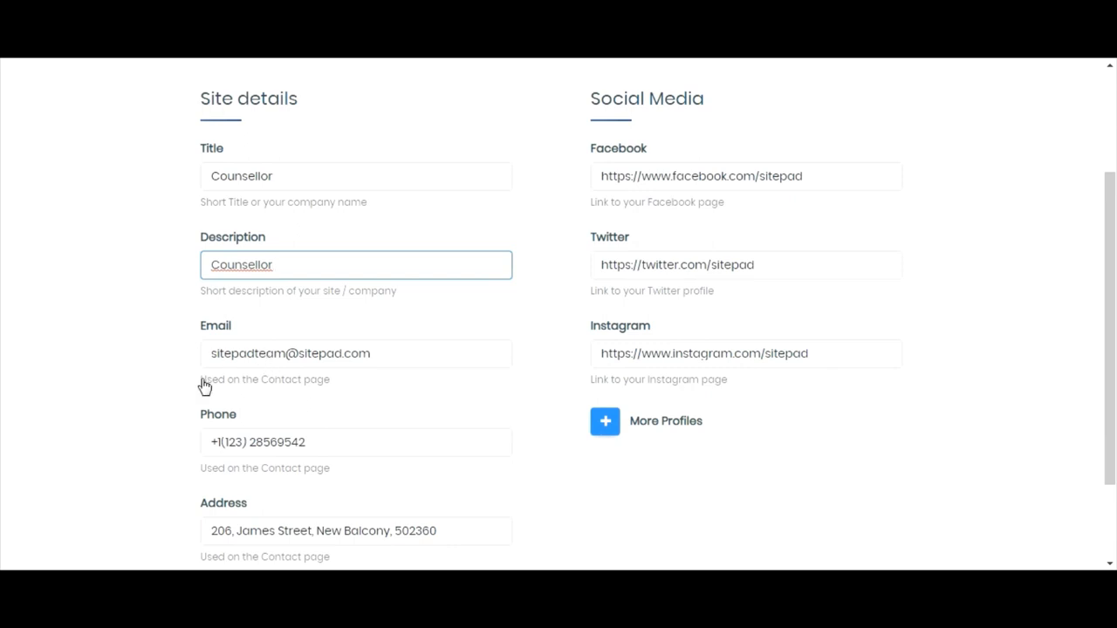
pyautogui.scroll(-1, 254, 447)
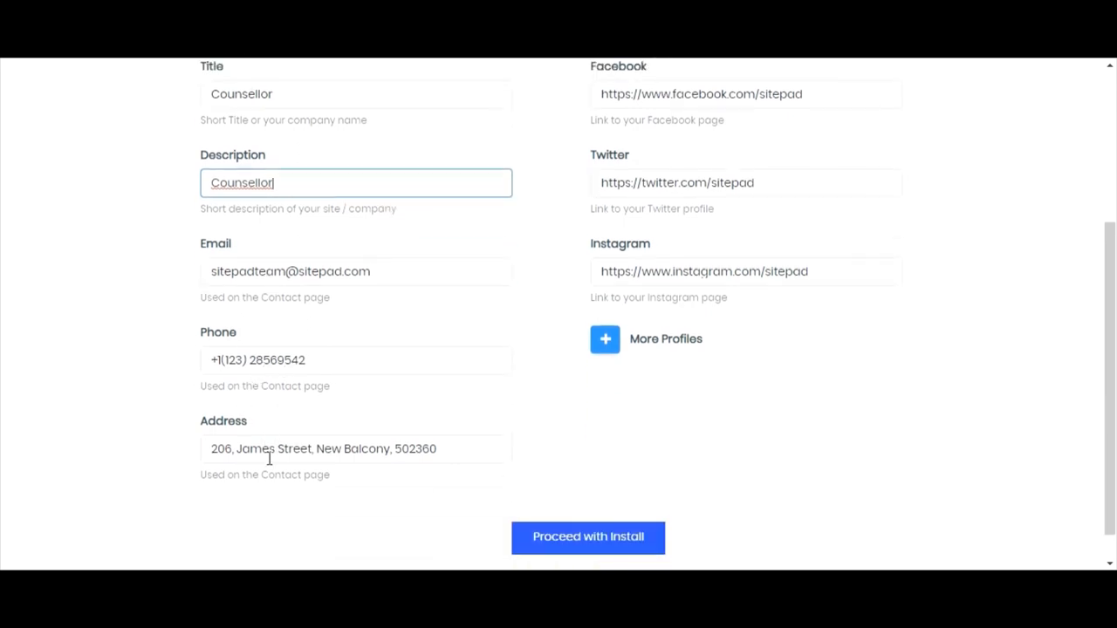
pyautogui.click(185, 461)
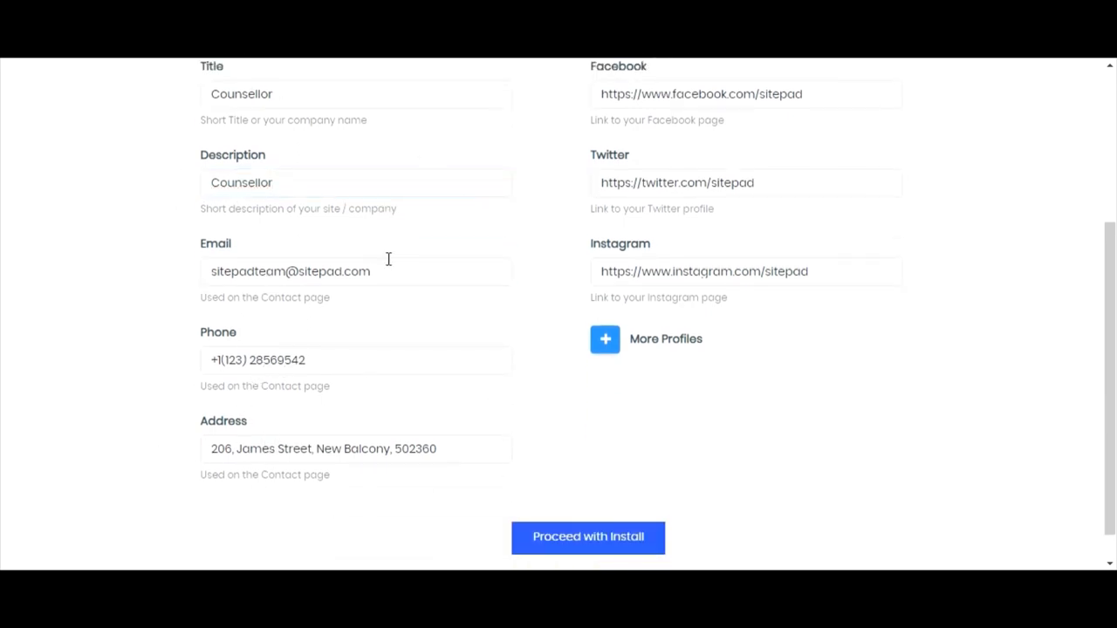
pyautogui.scroll(2, 387, 336)
pyautogui.scroll(1, 402, 340)
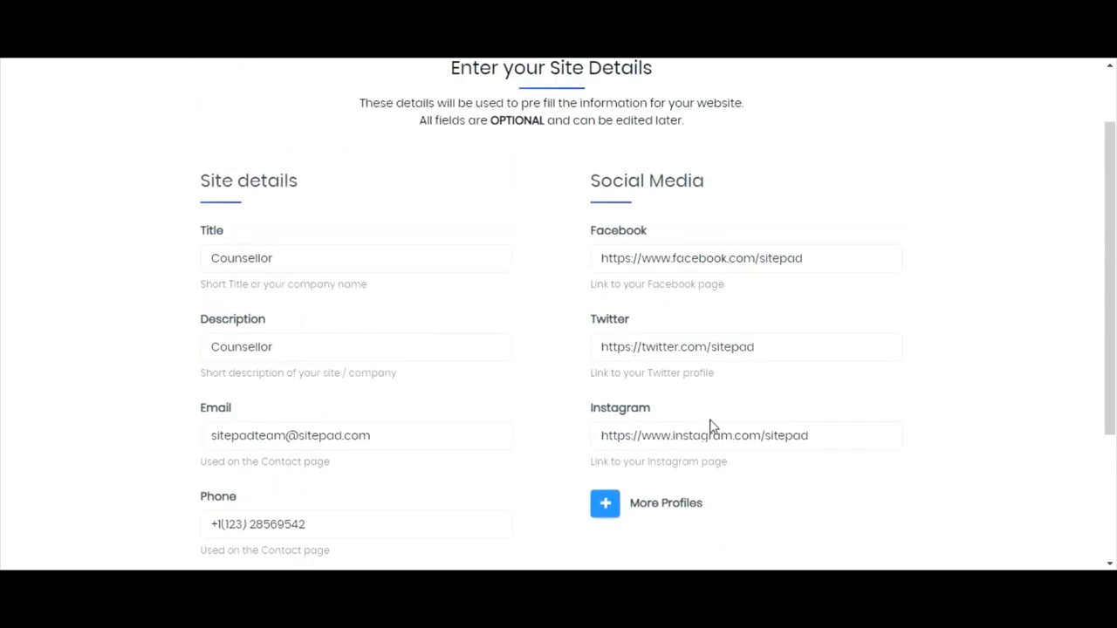
pyautogui.scroll(-2, 709, 425)
pyautogui.click(605, 342)
pyautogui.scroll(-1, 647, 341)
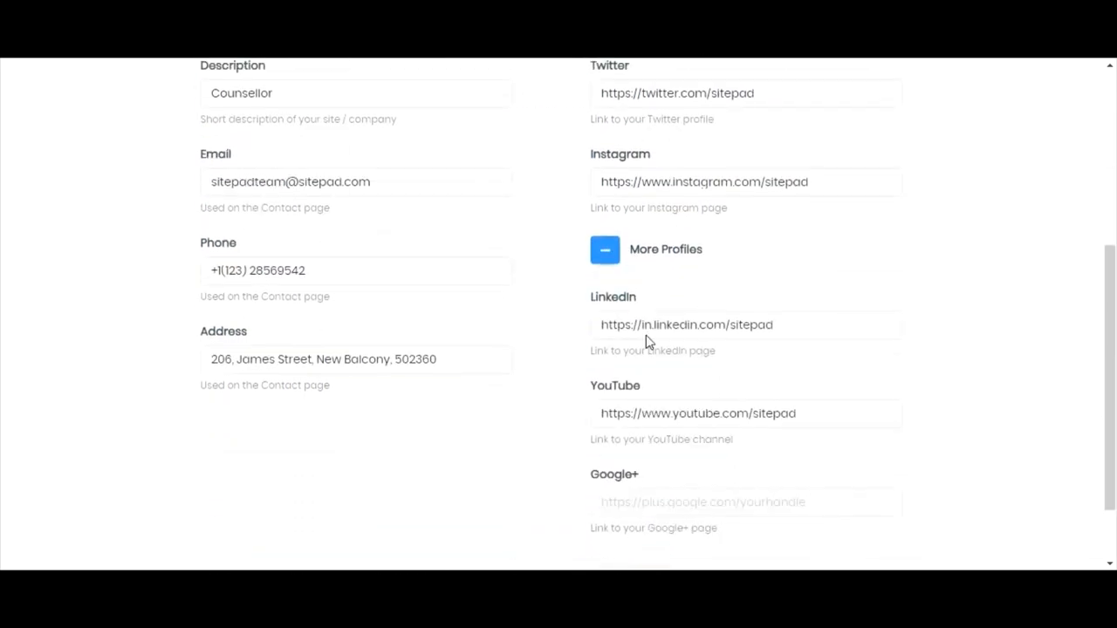
pyautogui.scroll(-1, 648, 341)
pyautogui.click(605, 178)
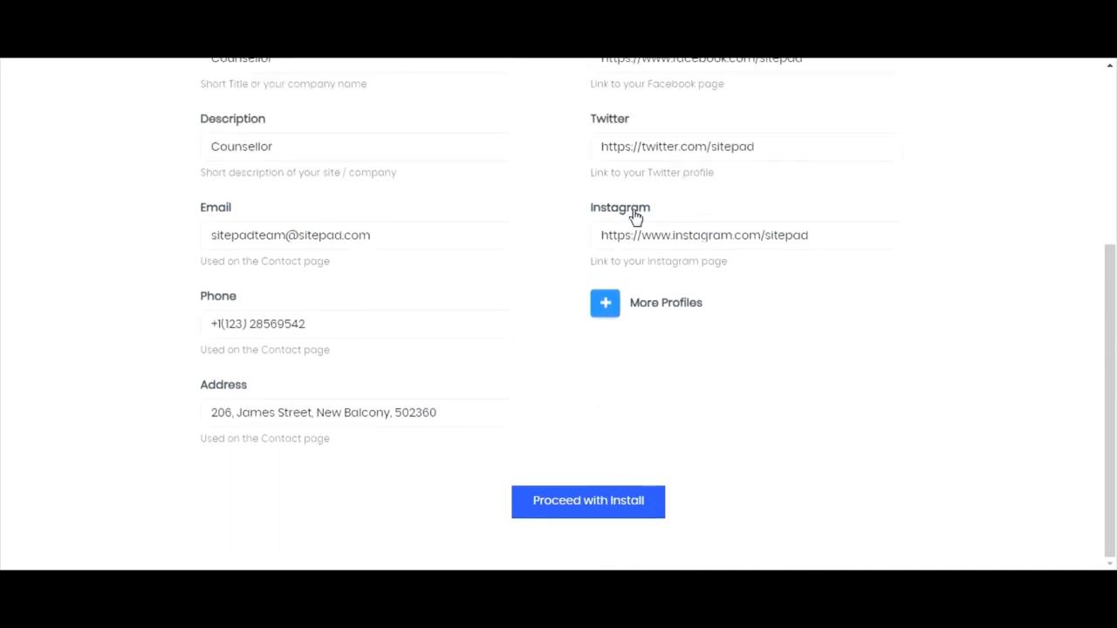
pyautogui.click(598, 508)
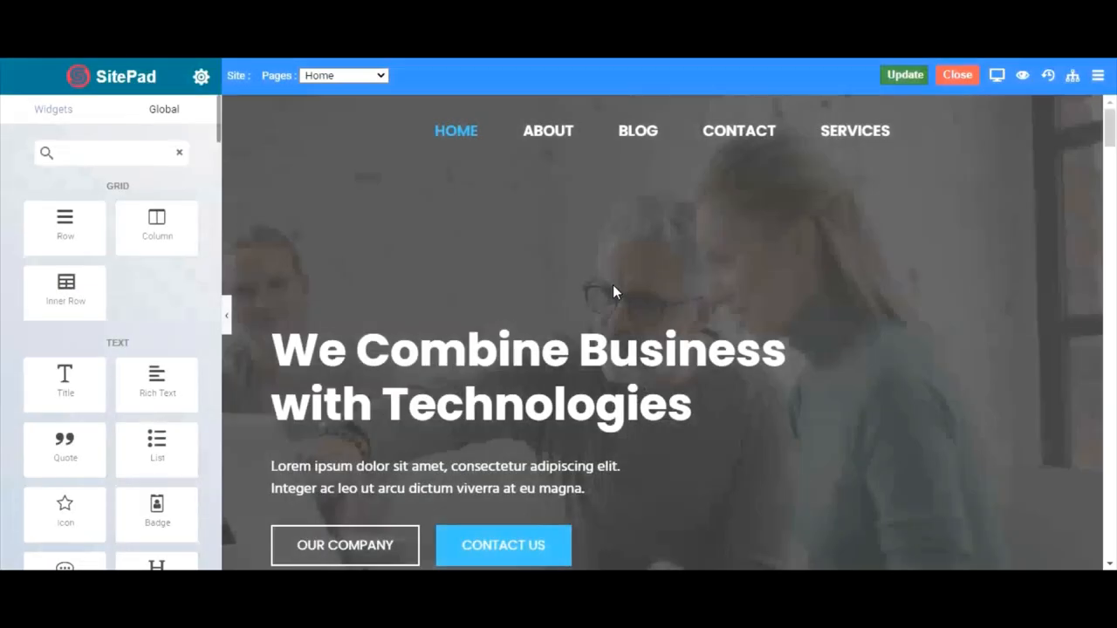
pyautogui.scroll(-1, 626, 279)
pyautogui.scroll(-3, 627, 278)
pyautogui.scroll(-3, 627, 278)
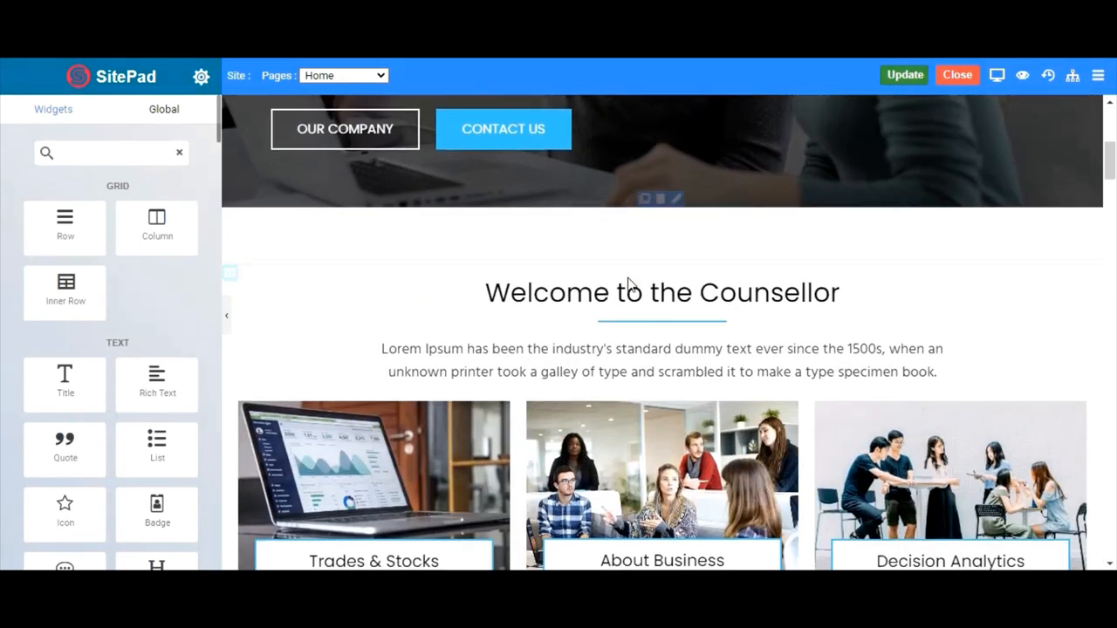
pyautogui.scroll(-3, 626, 278)
pyautogui.scroll(-3, 692, 256)
pyautogui.scroll(-2, 672, 245)
pyautogui.scroll(-3, 672, 244)
pyautogui.scroll(-2, 679, 261)
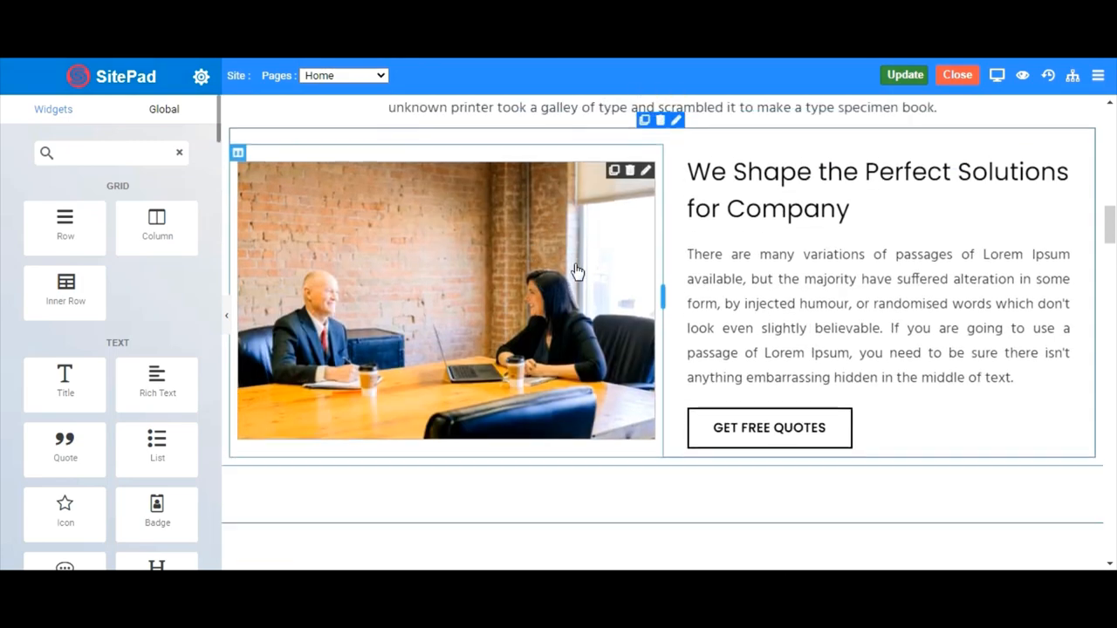
pyautogui.scroll(2, 679, 262)
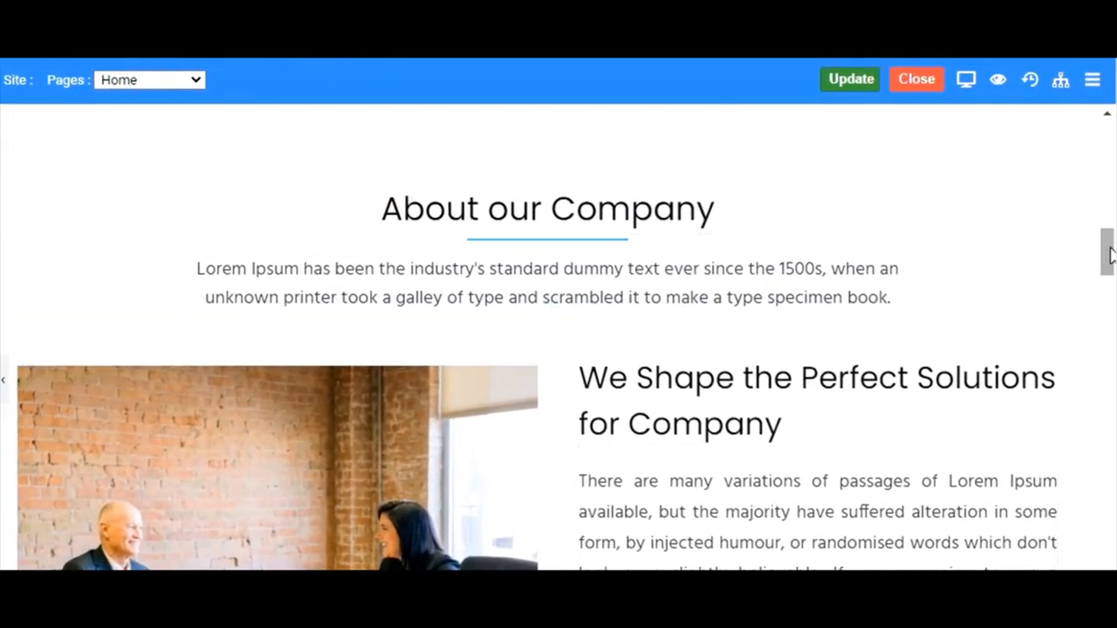
pyautogui.moveTo(1107, 248); pyautogui.dragTo(1108, 258)
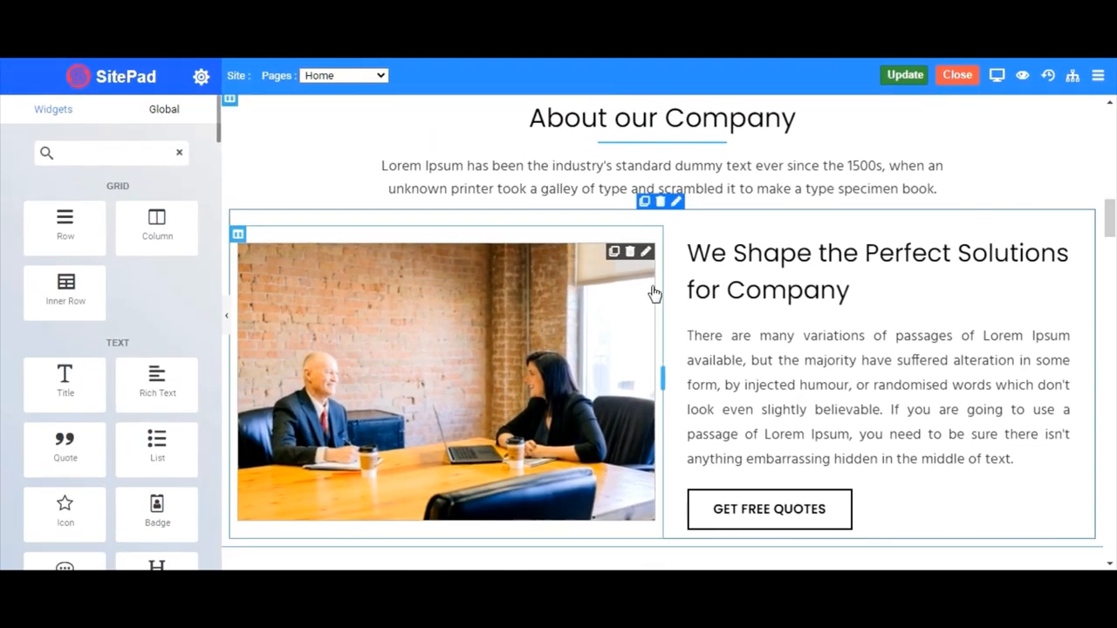
pyautogui.scroll(-3, 91, 262)
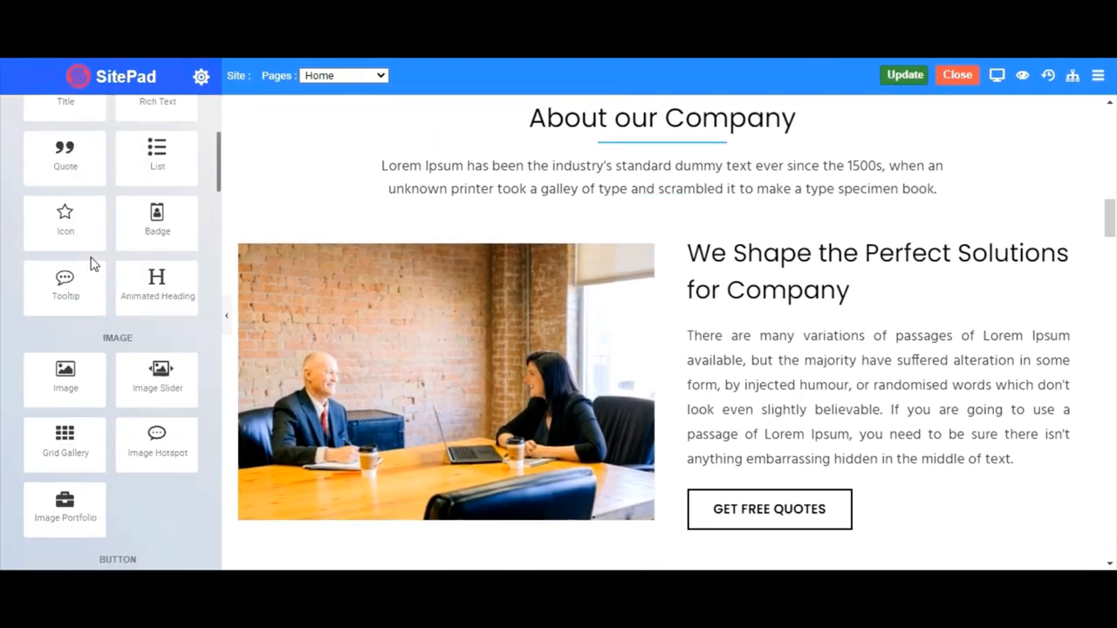
pyautogui.scroll(-2, 91, 262)
pyautogui.scroll(-3, 91, 262)
pyautogui.scroll(-2, 90, 258)
pyautogui.scroll(-2, 102, 270)
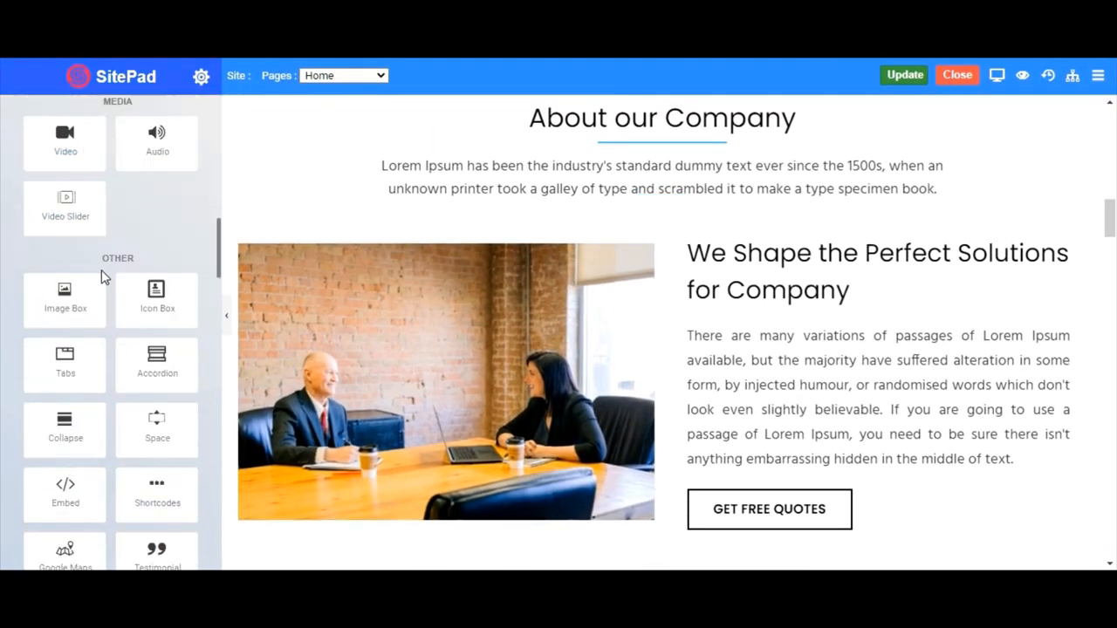
pyautogui.scroll(3, 102, 269)
pyautogui.scroll(4, 113, 306)
pyautogui.scroll(4, 113, 306)
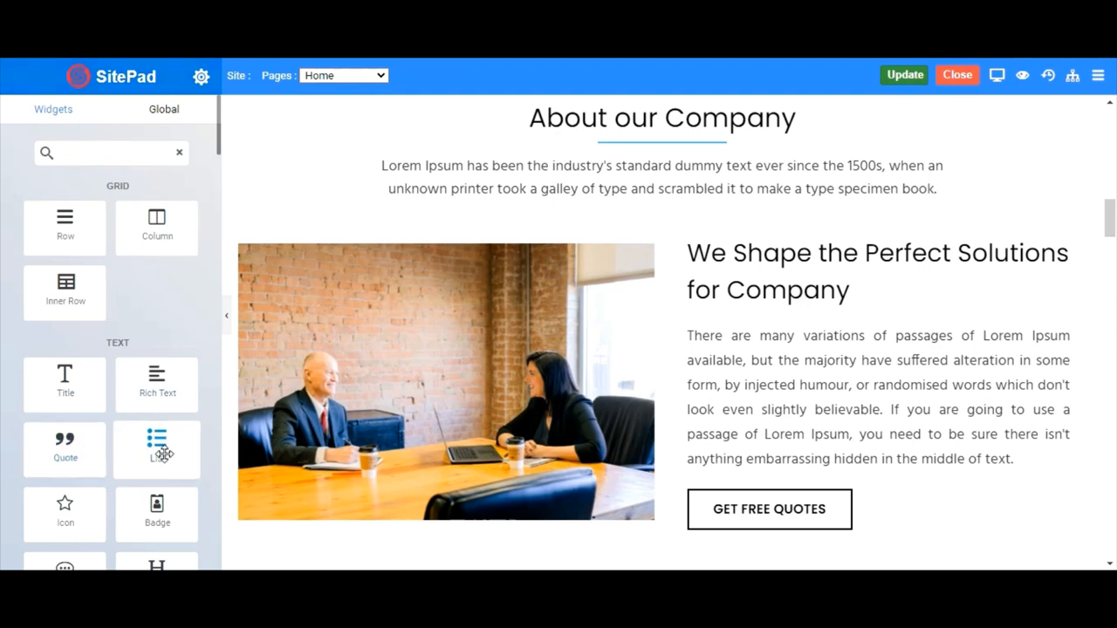
pyautogui.scroll(2, 445, 324)
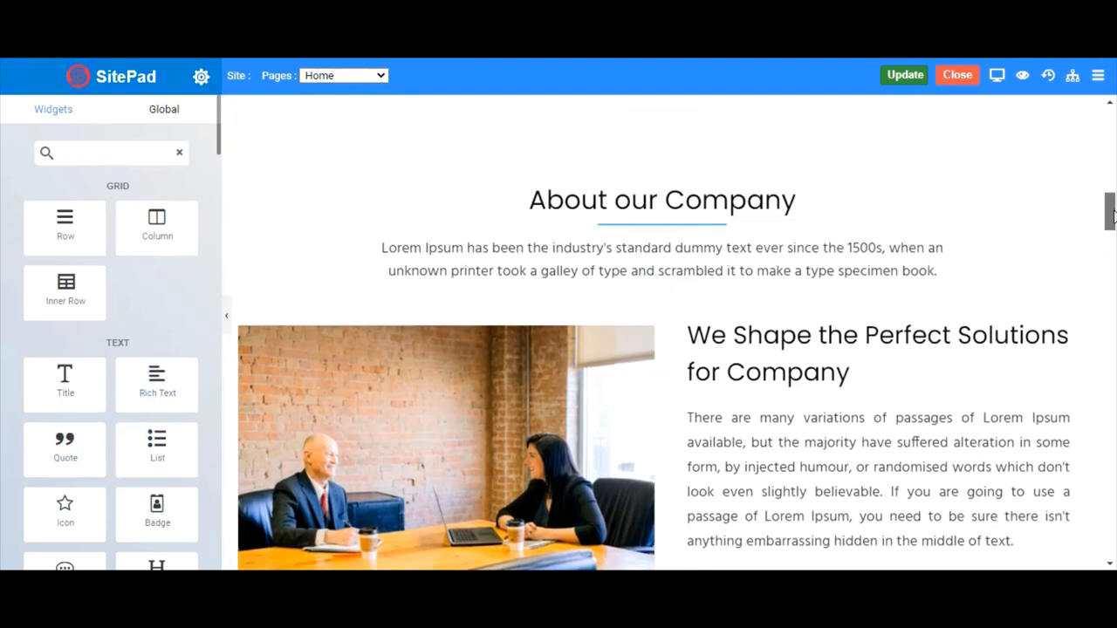
pyautogui.moveTo(1110, 209); pyautogui.dragTo(1110, 220)
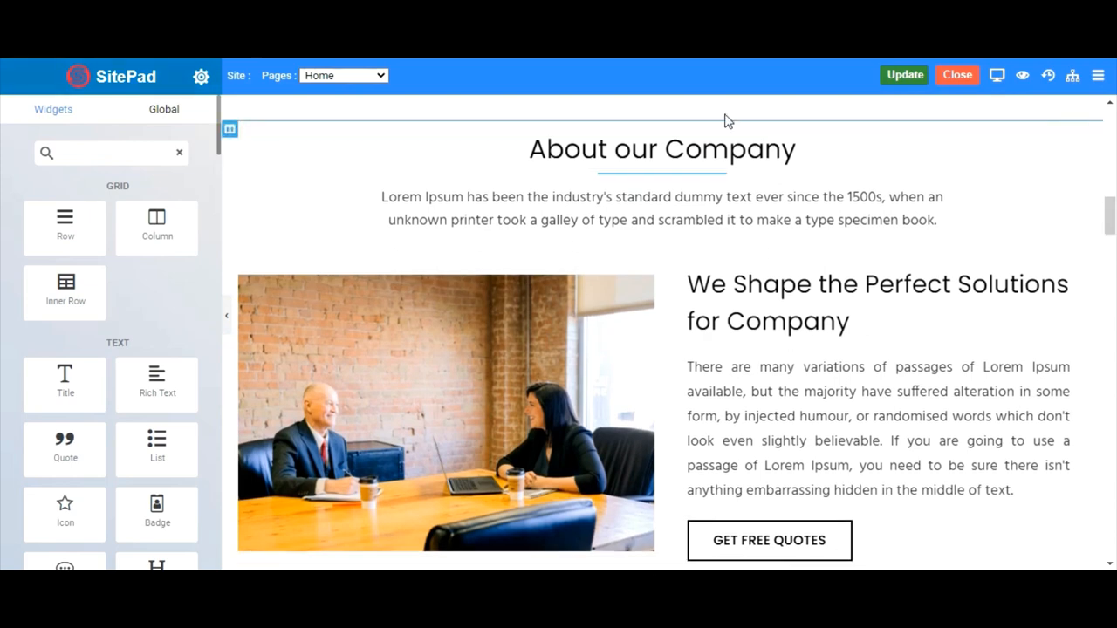
pyautogui.scroll(2, 660, 175)
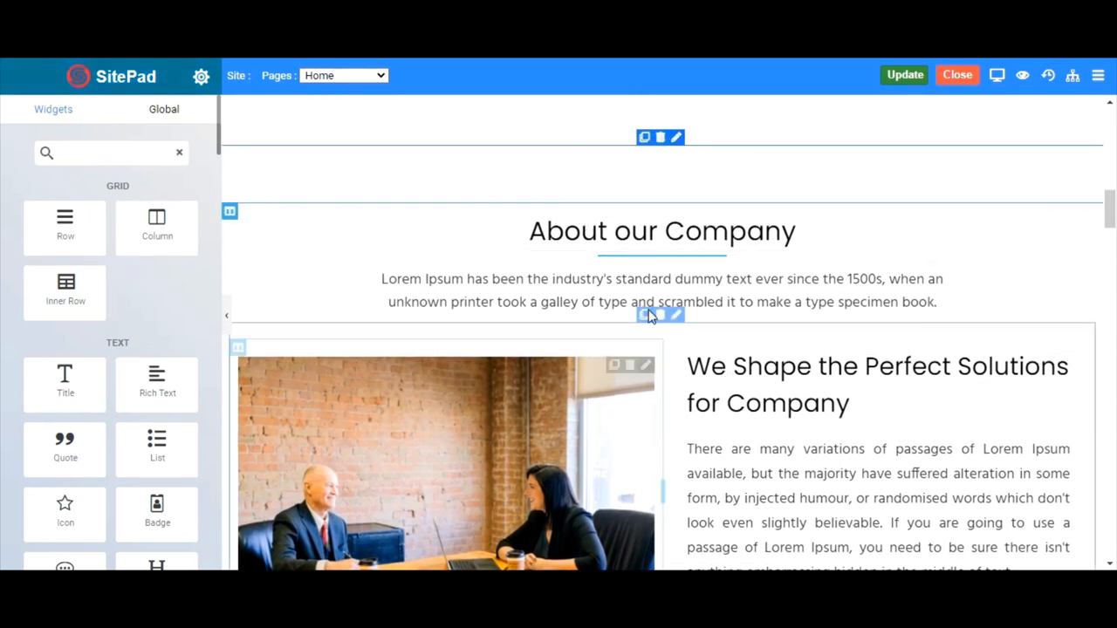
pyautogui.moveTo(677, 360)
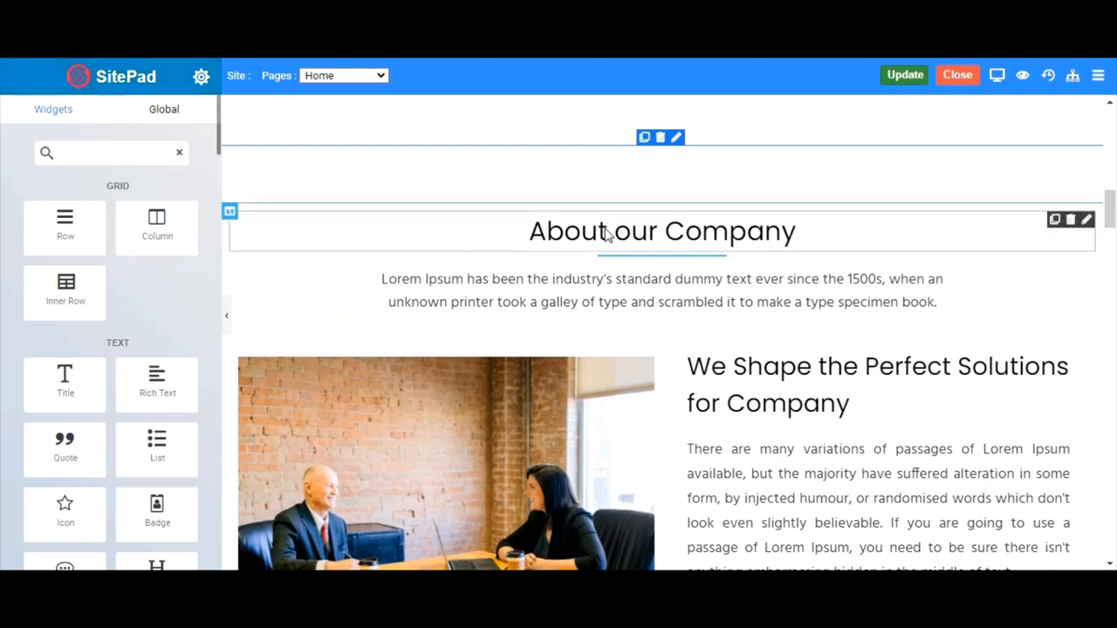
pyautogui.moveTo(677, 296)
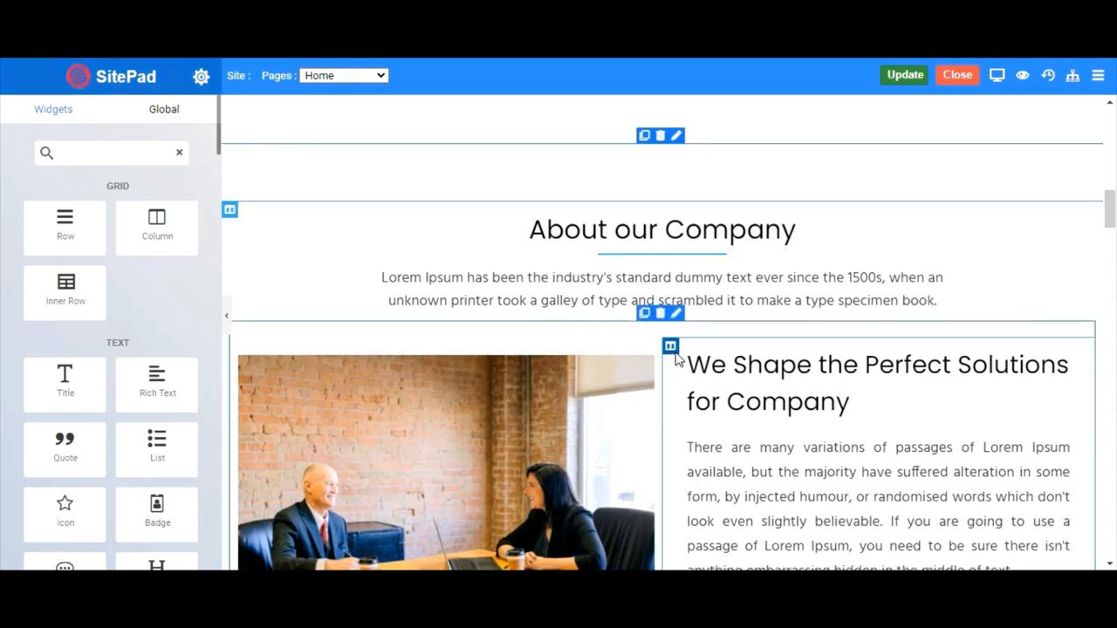
pyautogui.scroll(-1, 788, 297)
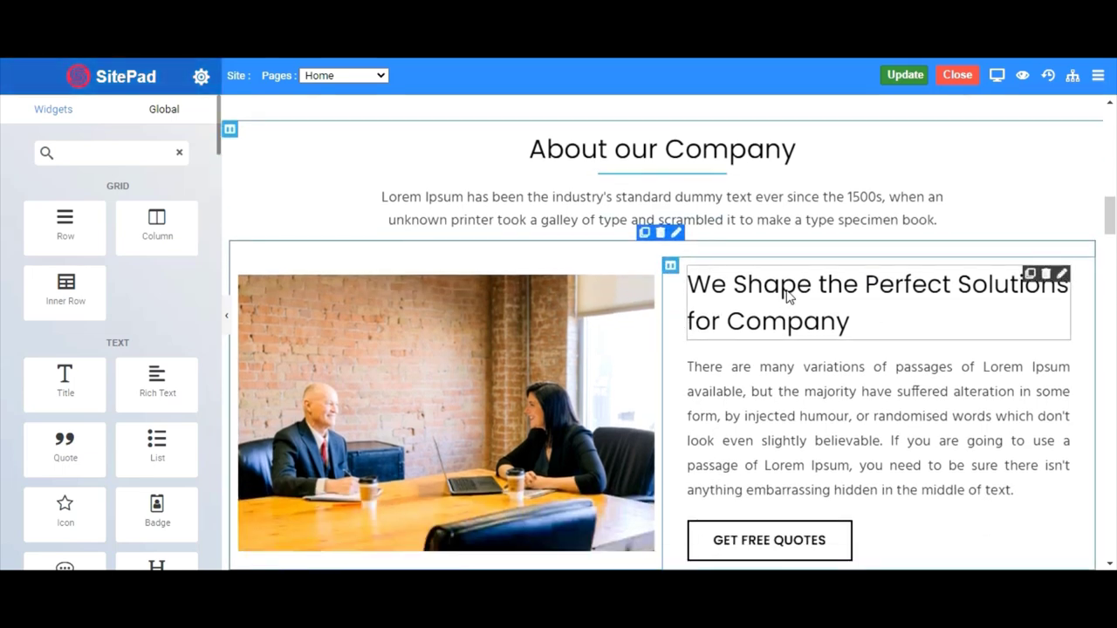
# - Select the 'We Shape the Perfect Solutions for Company' heading to show its title settings
pyautogui.click(838, 325)
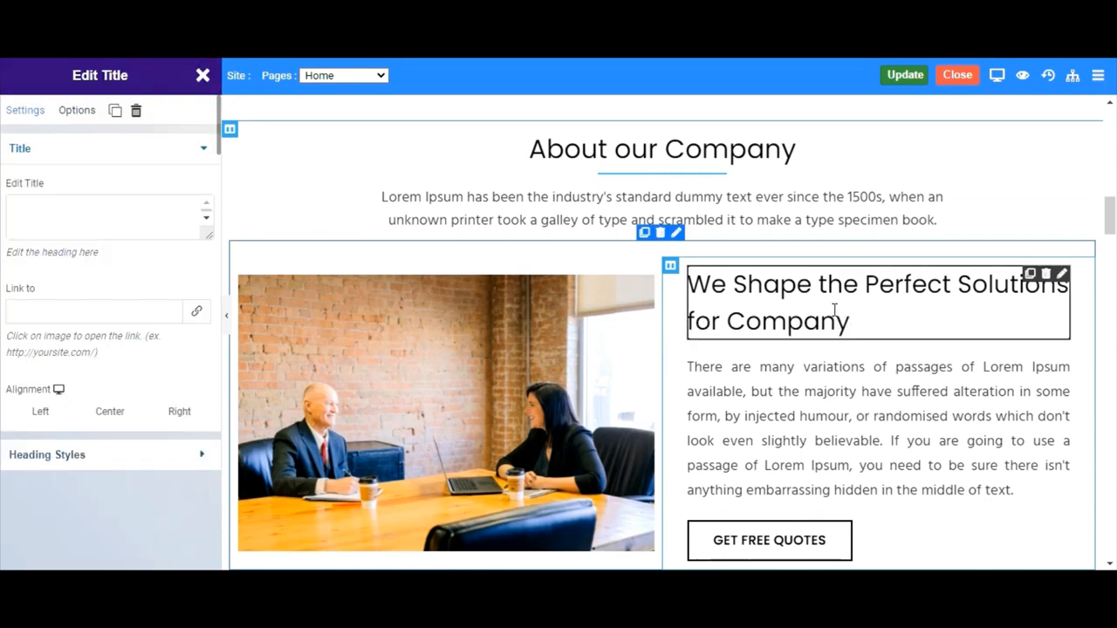
# - Deselect the heading and bring up the photo-and-text inner row's settings
pyautogui.click(661, 258)
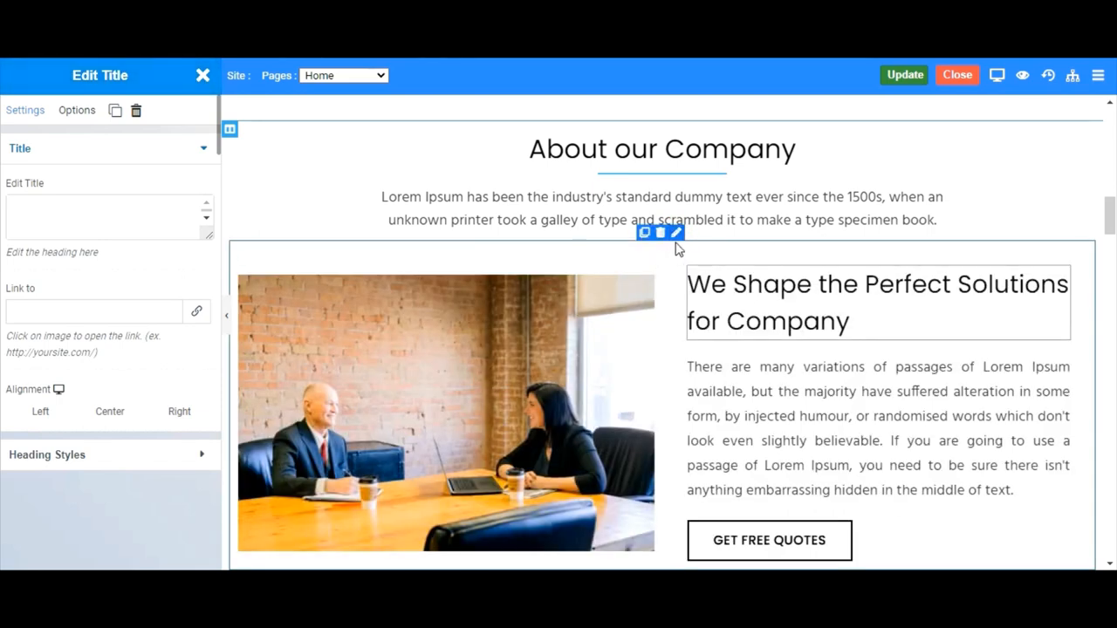
pyautogui.click(648, 234)
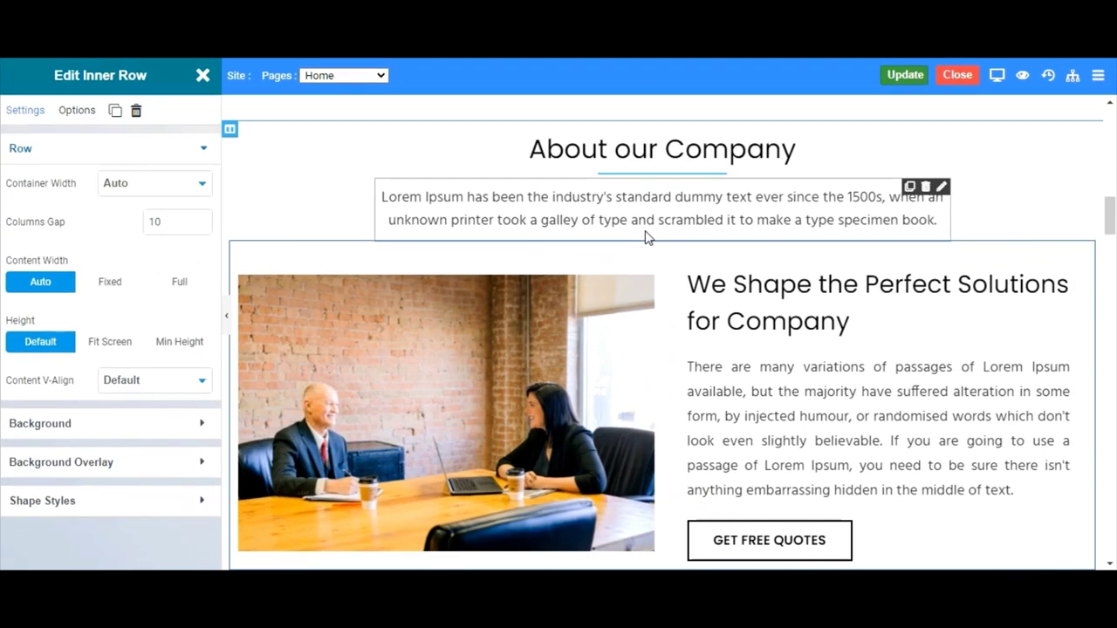
pyautogui.scroll(-1, 648, 235)
pyautogui.scroll(1, 647, 236)
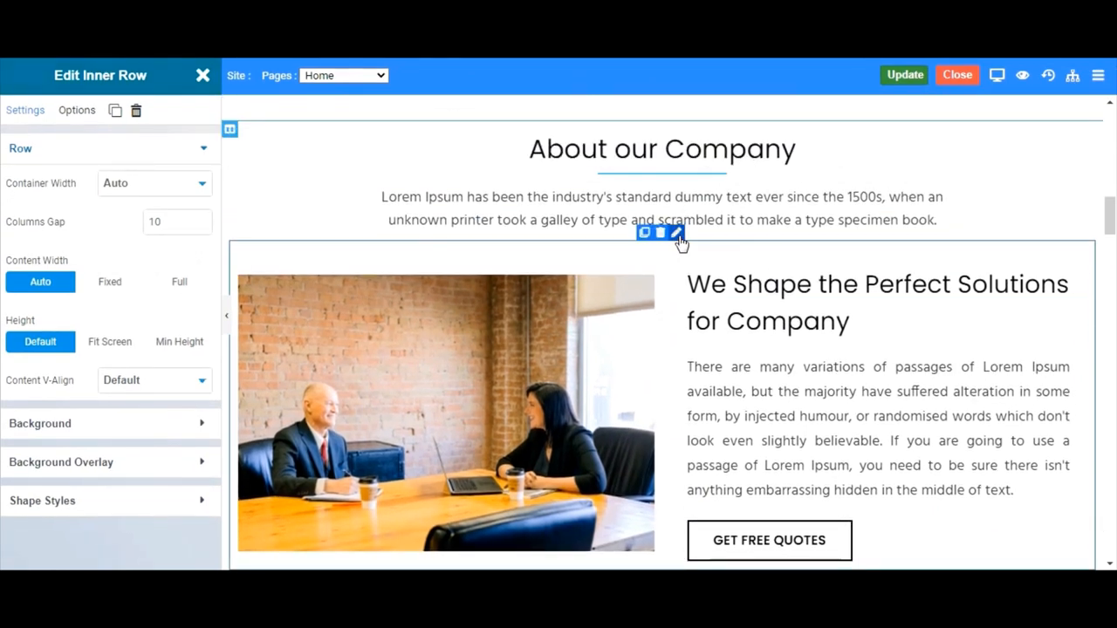
pyautogui.click(671, 259)
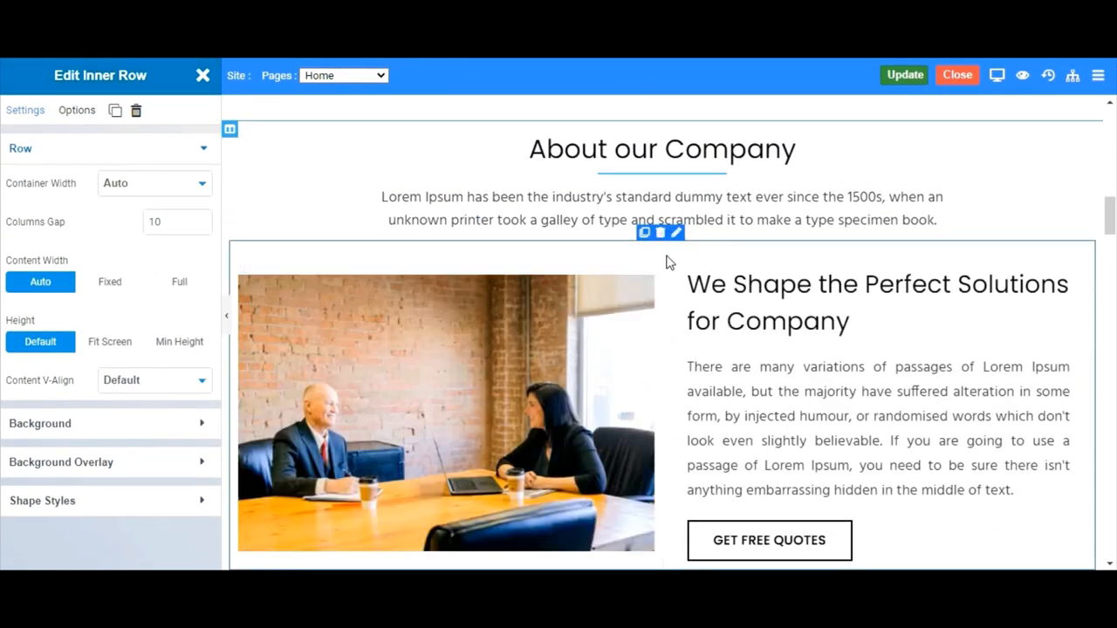
pyautogui.scroll(-1, 663, 253)
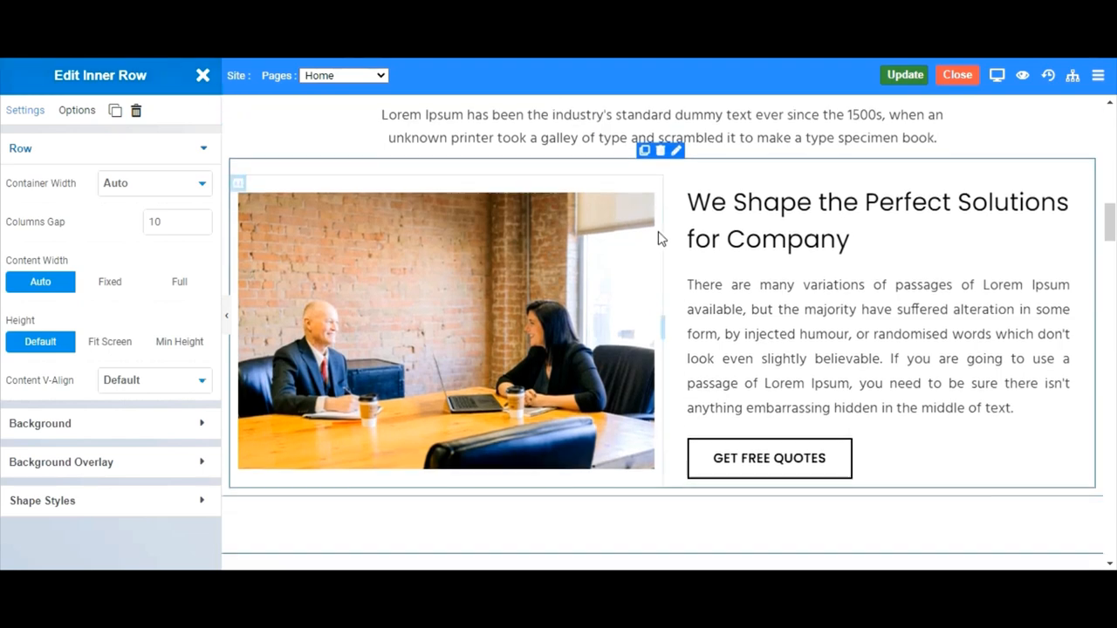
# - Duplicate the photo-and-text row, undo it, revisit the row and text column settings, and return to widgets
pyautogui.click(644, 155)
pyautogui.scroll(-2, 663, 262)
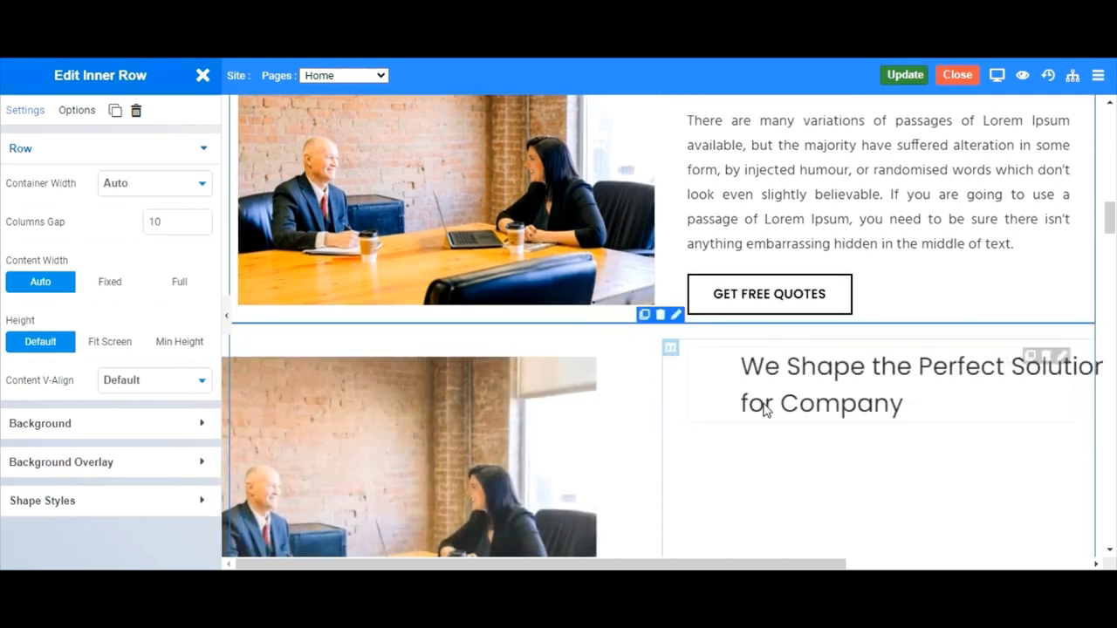
pyautogui.scroll(-1, 764, 436)
pyautogui.scroll(1, 763, 393)
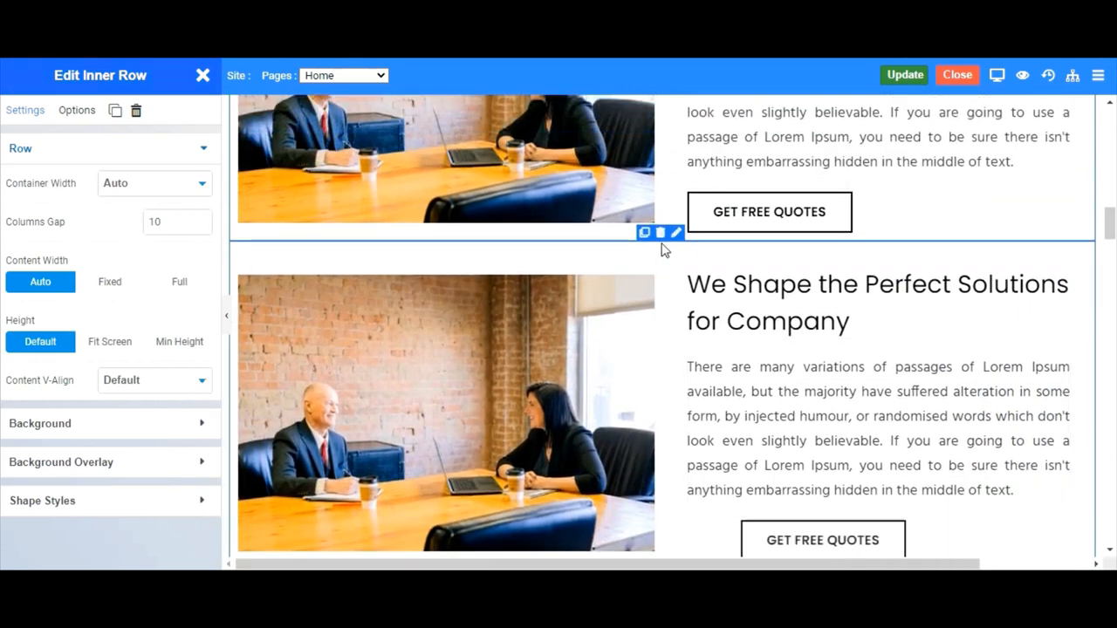
pyautogui.press('Delete')
pyautogui.scroll(3, 673, 359)
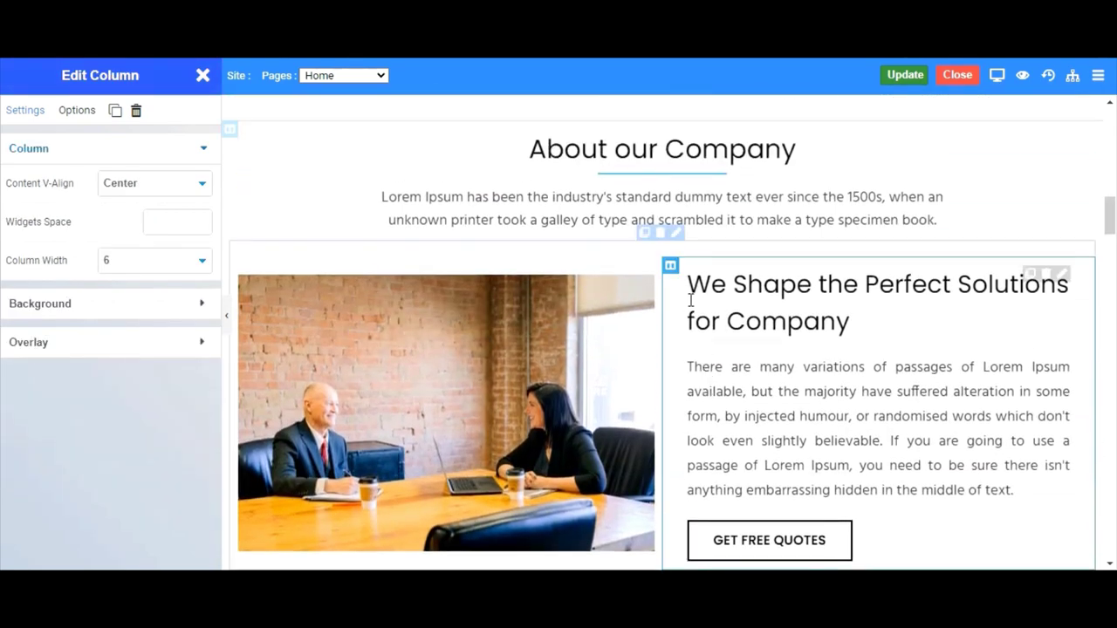
pyautogui.rightClick(683, 227)
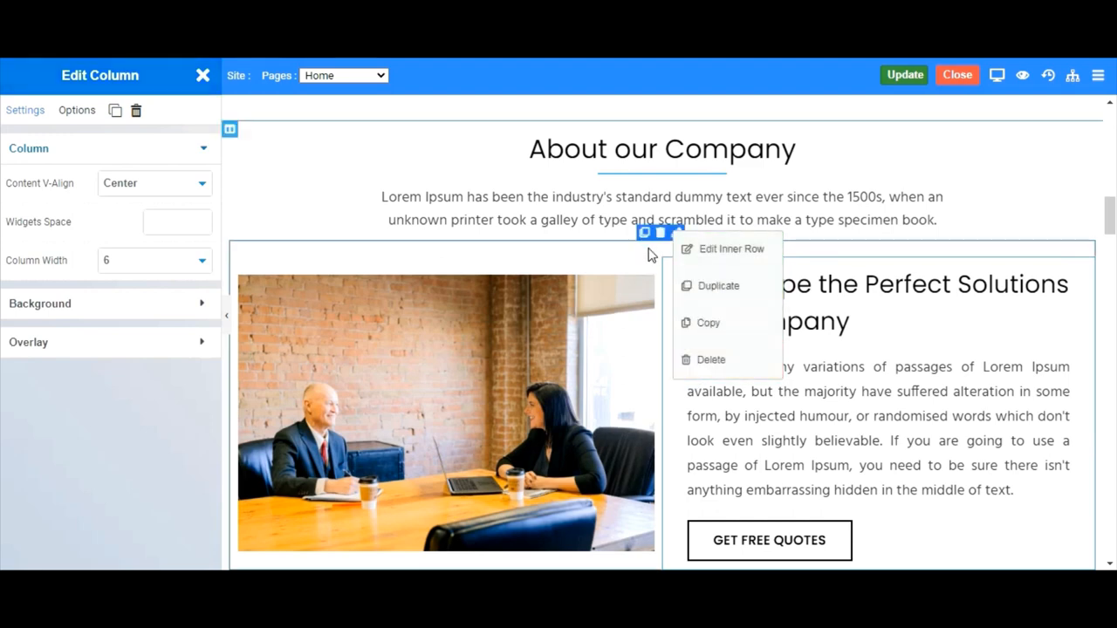
pyautogui.click(732, 249)
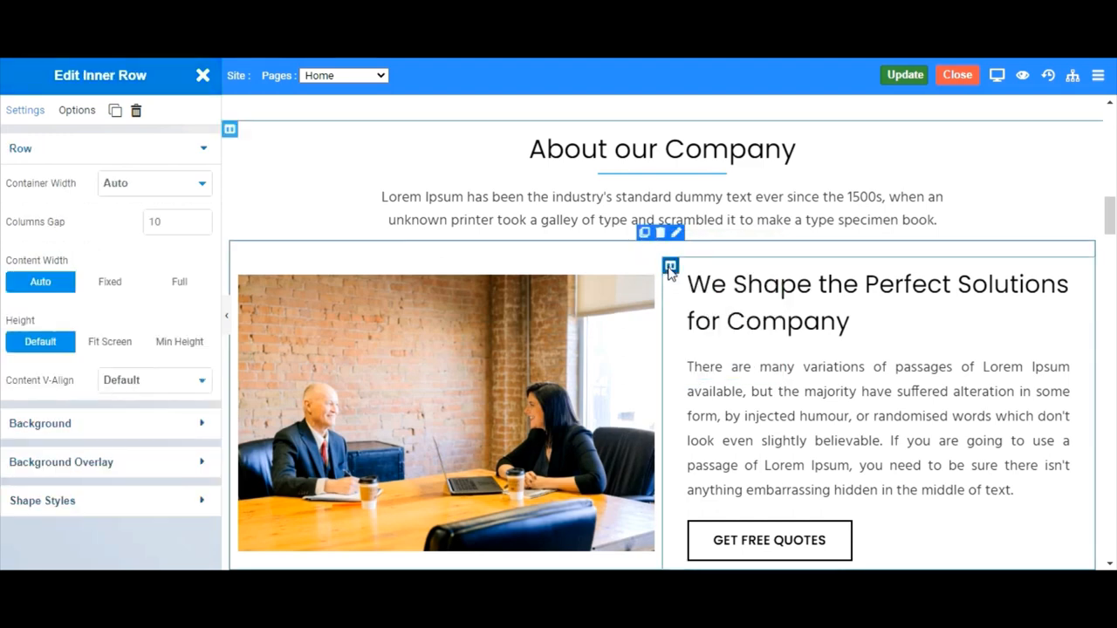
pyautogui.rightClick(669, 267)
pyautogui.click(716, 288)
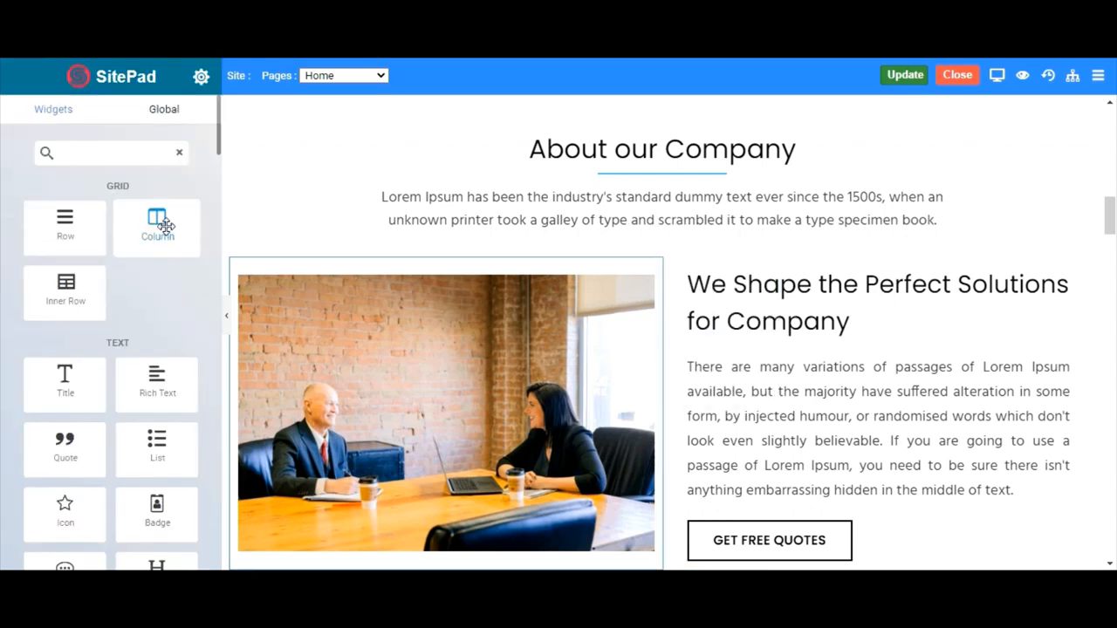
pyautogui.moveTo(165, 226); pyautogui.dragTo(643, 403)
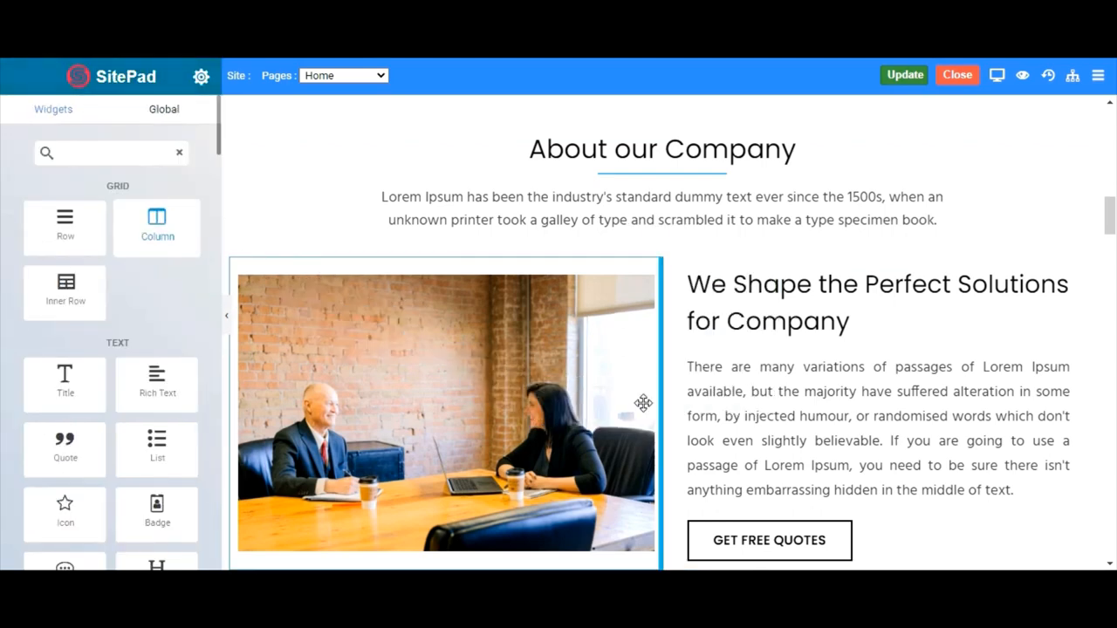
pyautogui.moveTo(645, 387); pyautogui.dragTo(645, 386)
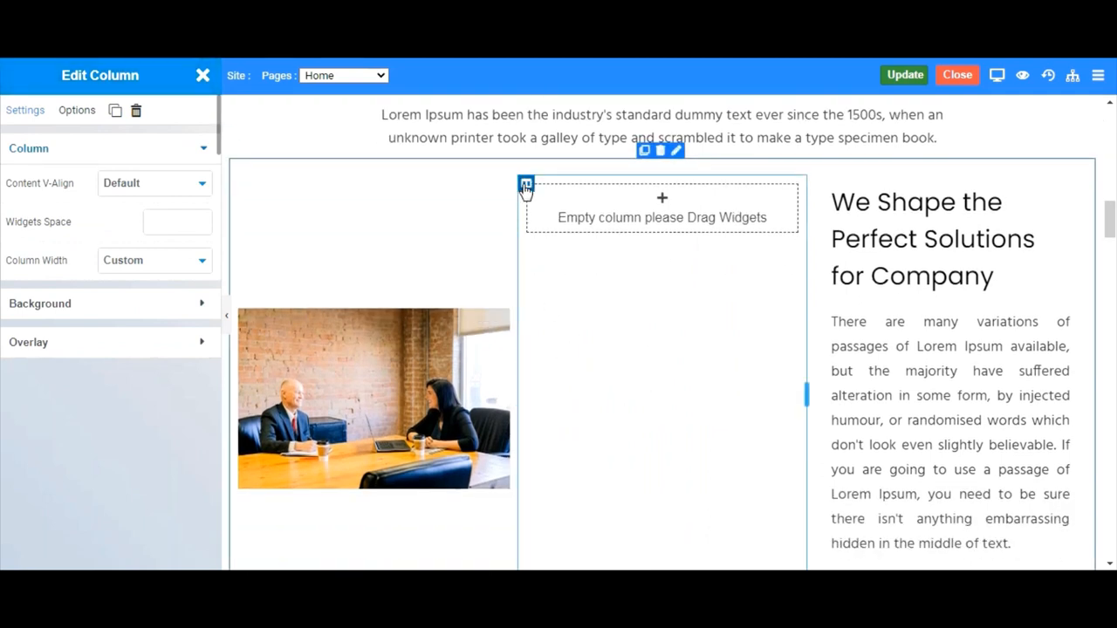
pyautogui.click(135, 111)
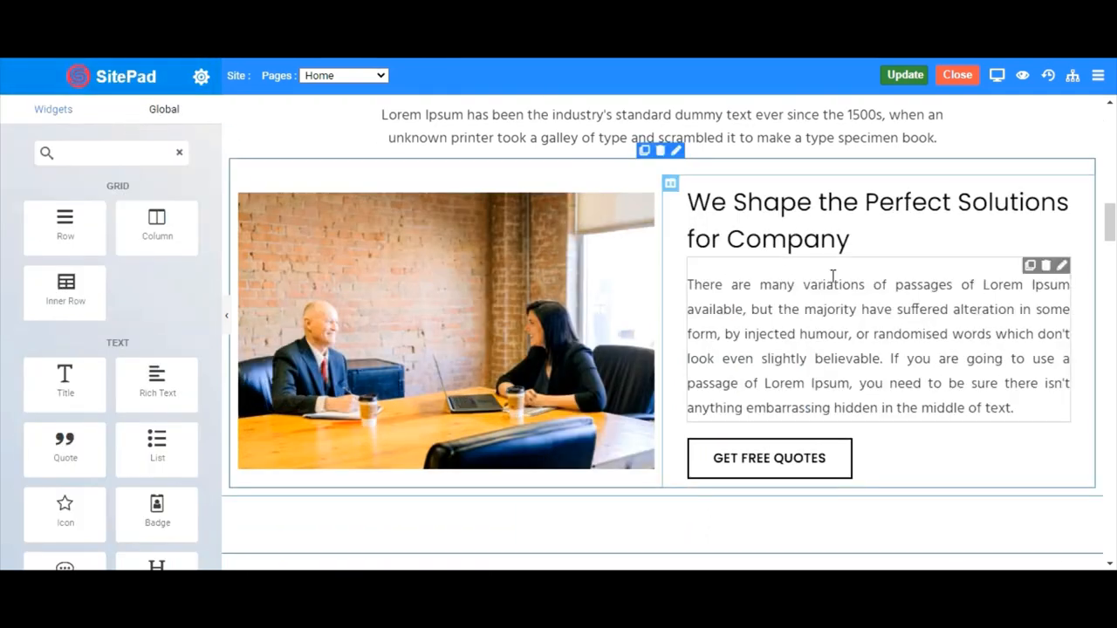
pyautogui.click(816, 217)
pyautogui.rightClick(816, 216)
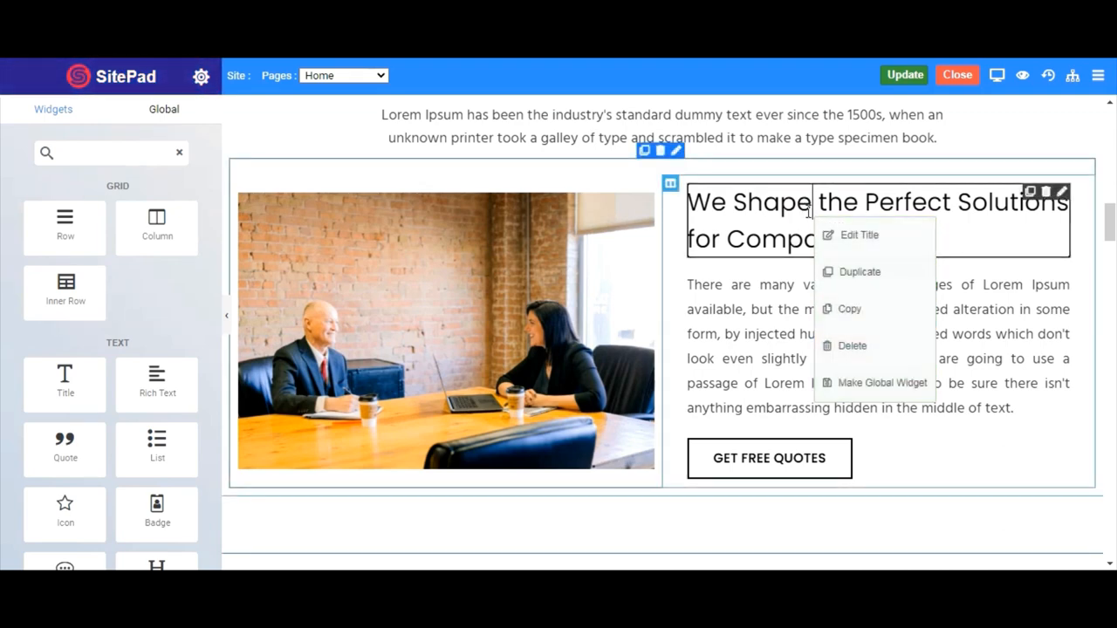
pyautogui.click(860, 235)
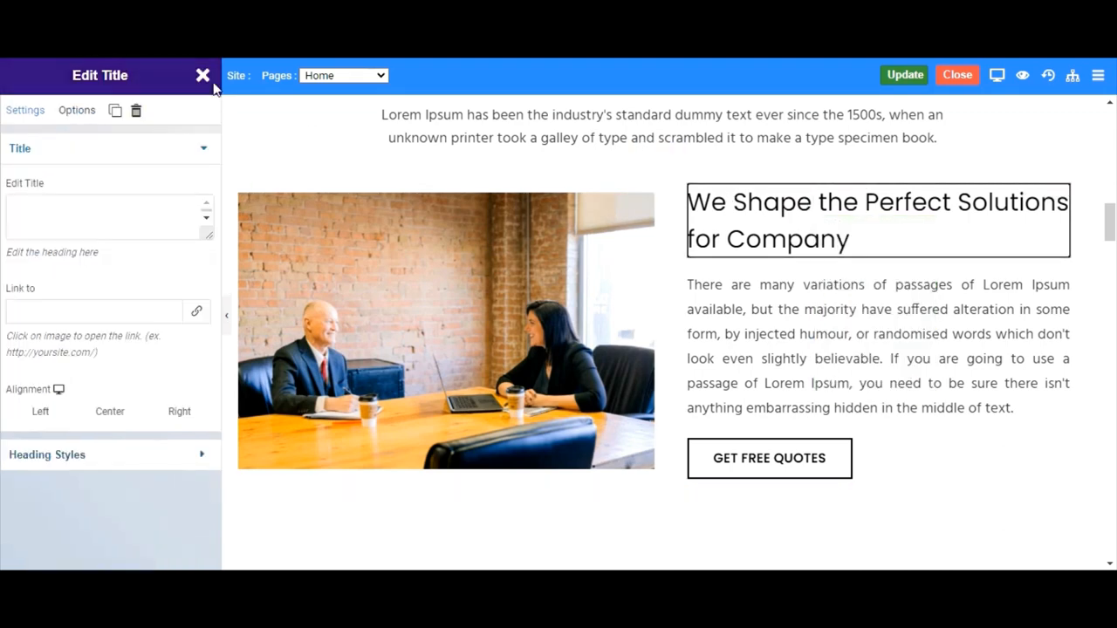
pyautogui.click(233, 114)
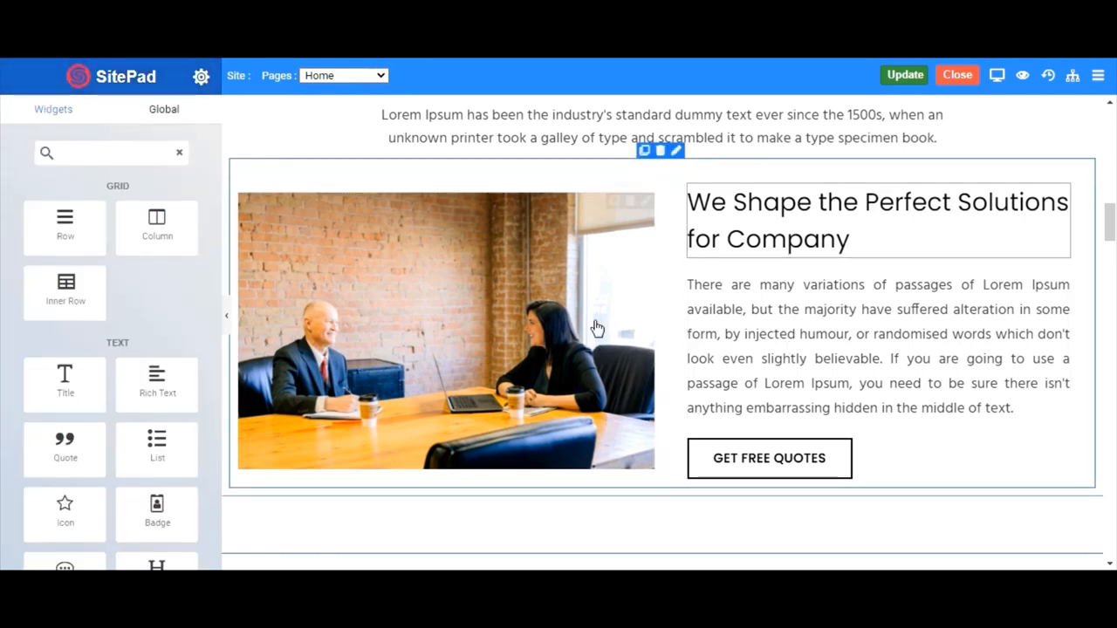
pyautogui.click(1056, 194)
# - Move the heading below the paragraph and back, then drag the divider to widen the photo column
pyautogui.moveTo(1051, 194); pyautogui.dragTo(977, 389)
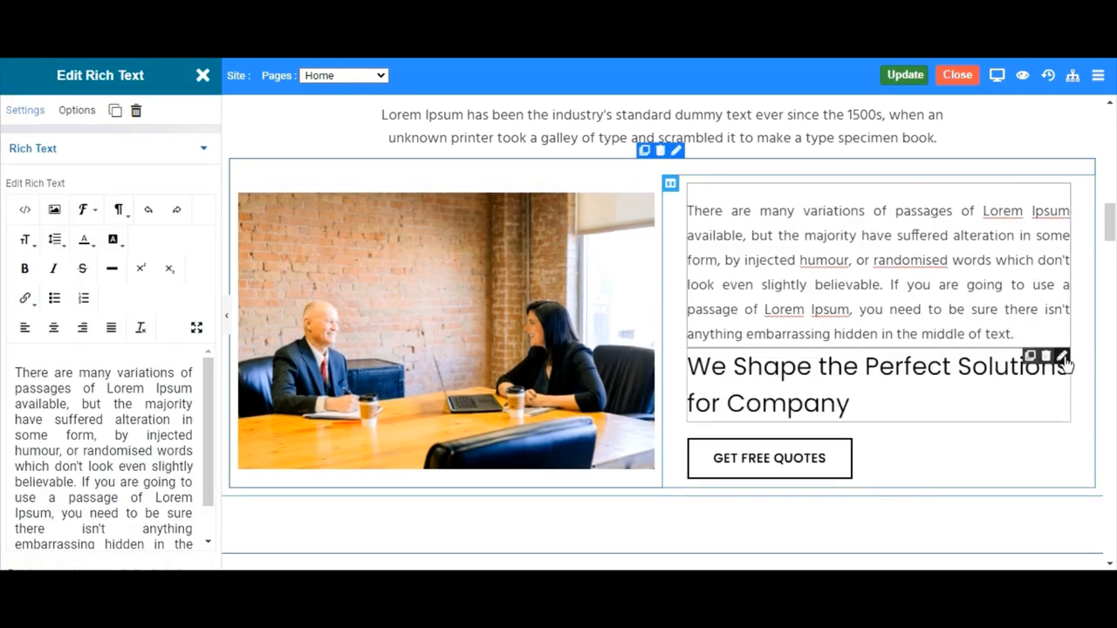
pyautogui.moveTo(1065, 363); pyautogui.dragTo(1061, 244)
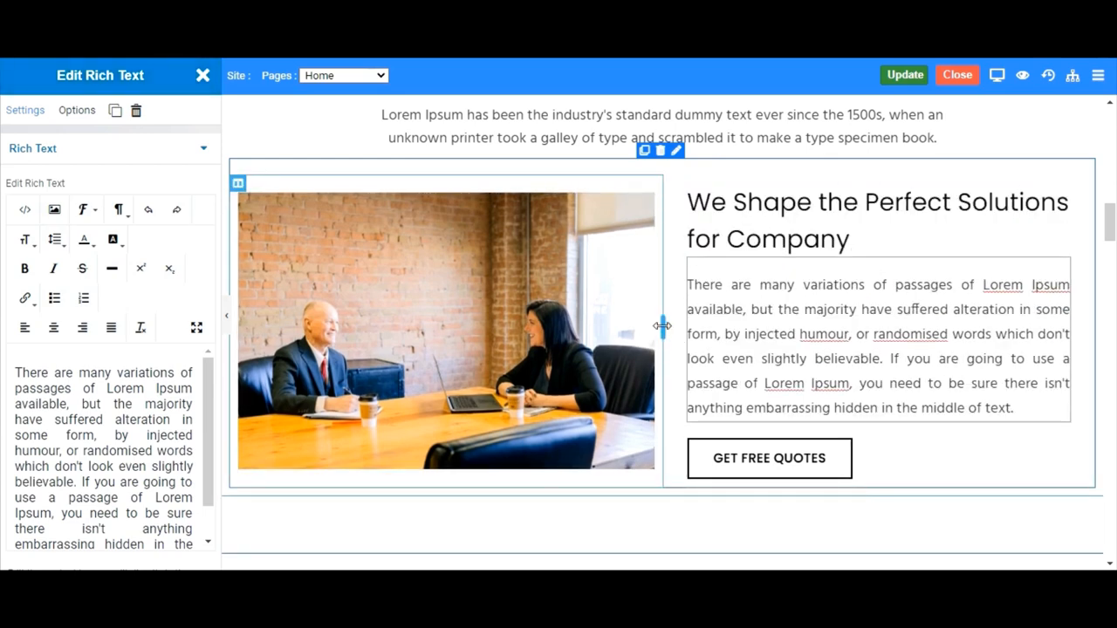
pyautogui.moveTo(661, 327); pyautogui.dragTo(677, 322)
# - Update the home page and dismiss the saved-successfully confirmation
pyautogui.click(902, 76)
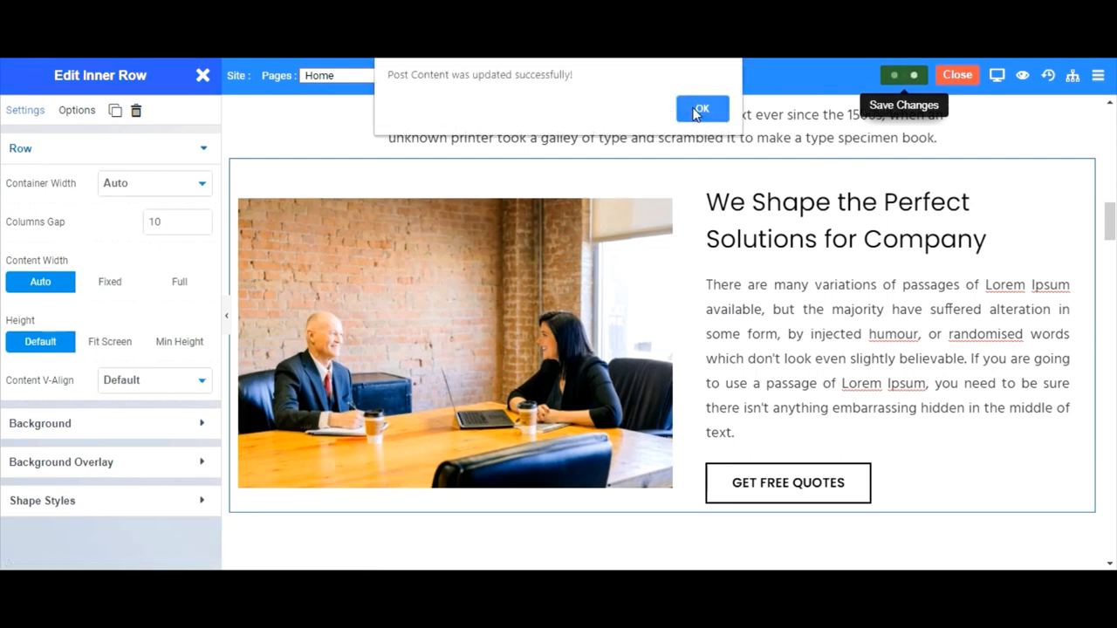
pyautogui.click(701, 109)
pyautogui.scroll(5, 644, 259)
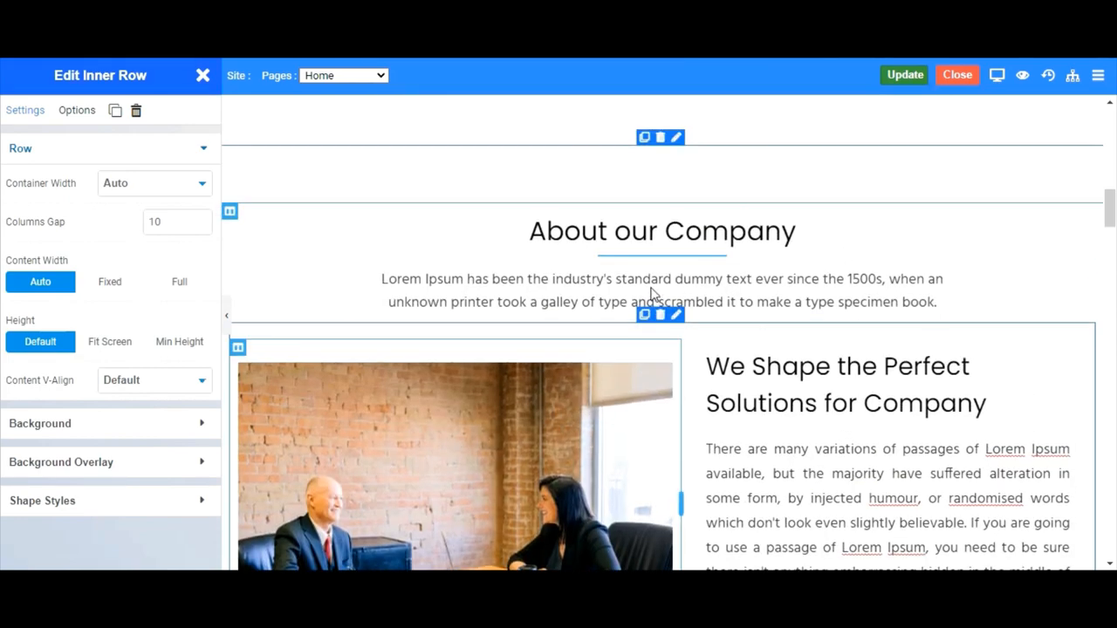
pyautogui.scroll(5, 654, 288)
pyautogui.scroll(5, 659, 305)
pyautogui.scroll(5, 664, 323)
pyautogui.scroll(5, 665, 324)
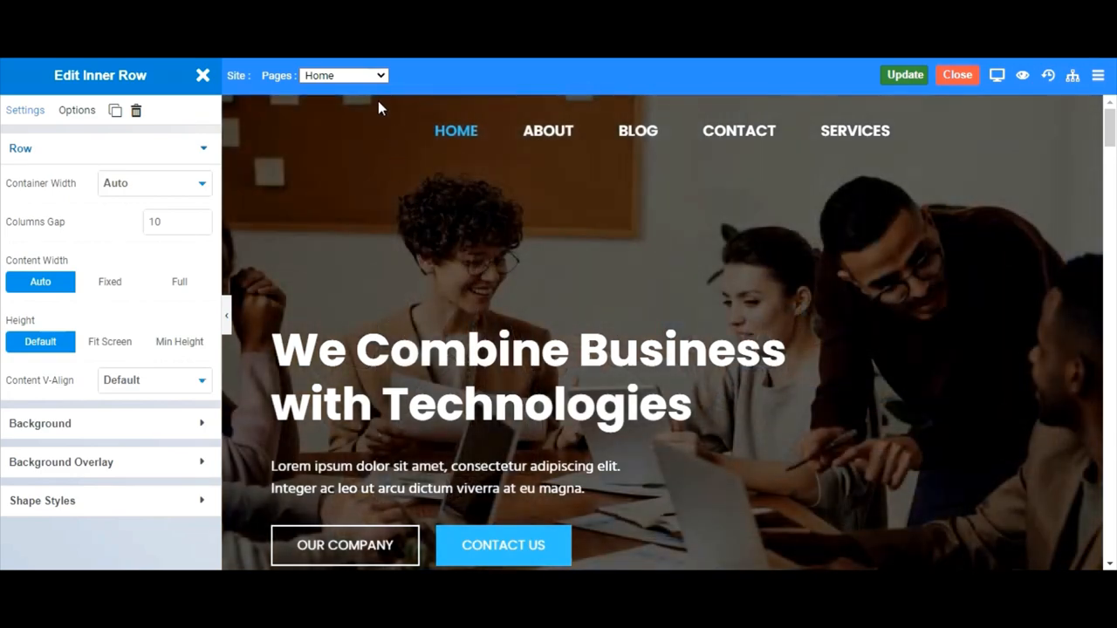
# - Switch the editor from the Home page to the Home Header page via the Pages list
pyautogui.click(379, 77)
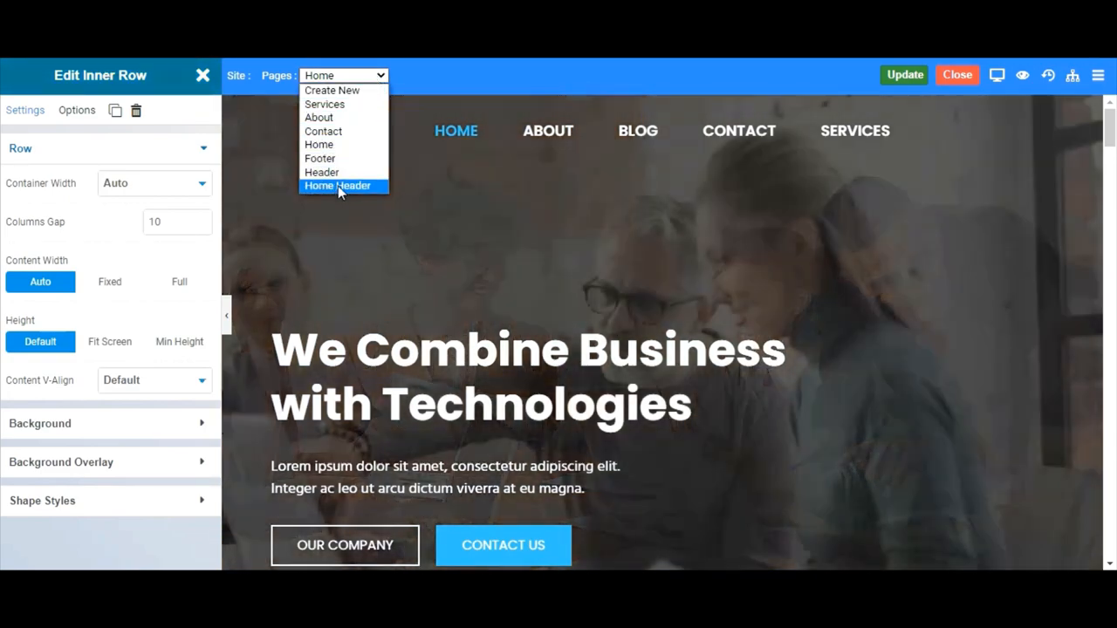
pyautogui.click(380, 79)
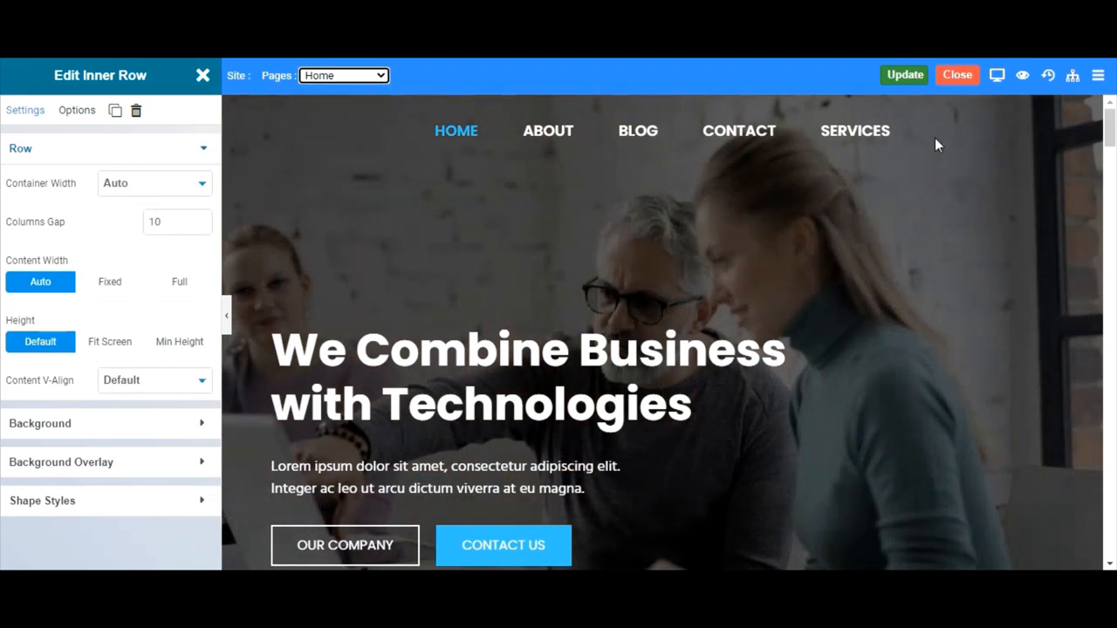
pyautogui.click(957, 75)
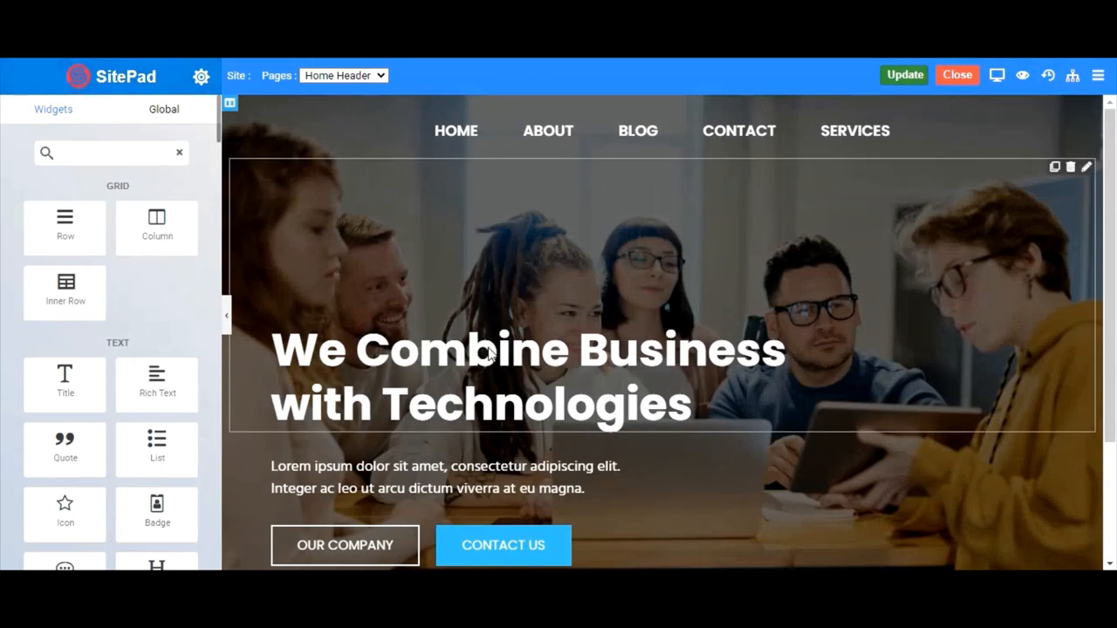
pyautogui.scroll(-1, 489, 356)
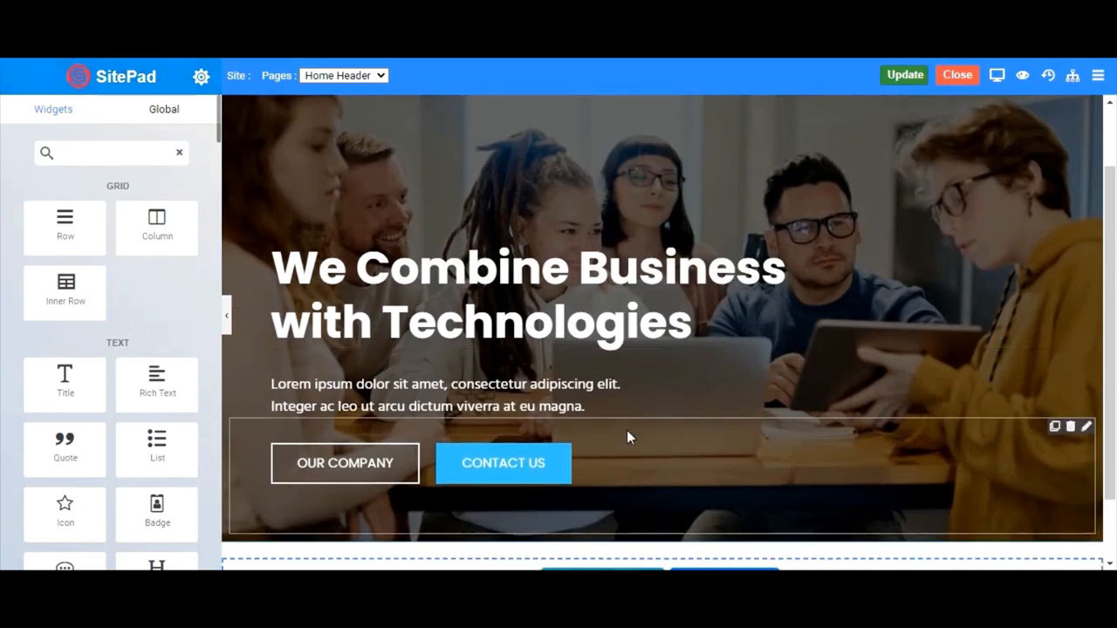
pyautogui.scroll(1, 627, 431)
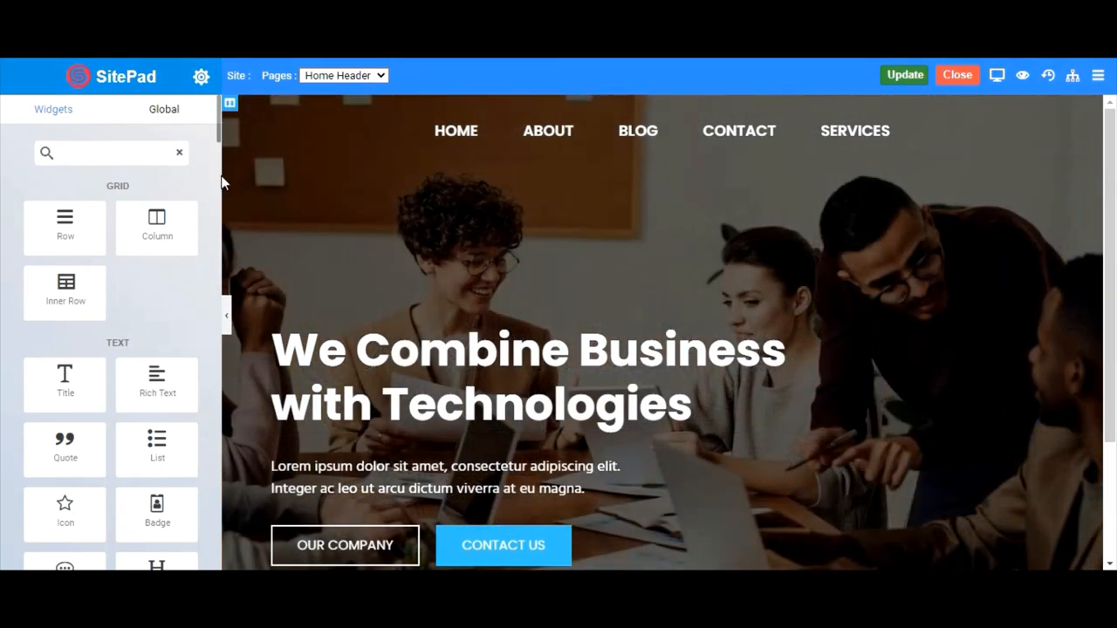
pyautogui.moveTo(111, 79); pyautogui.dragTo(1026, 105)
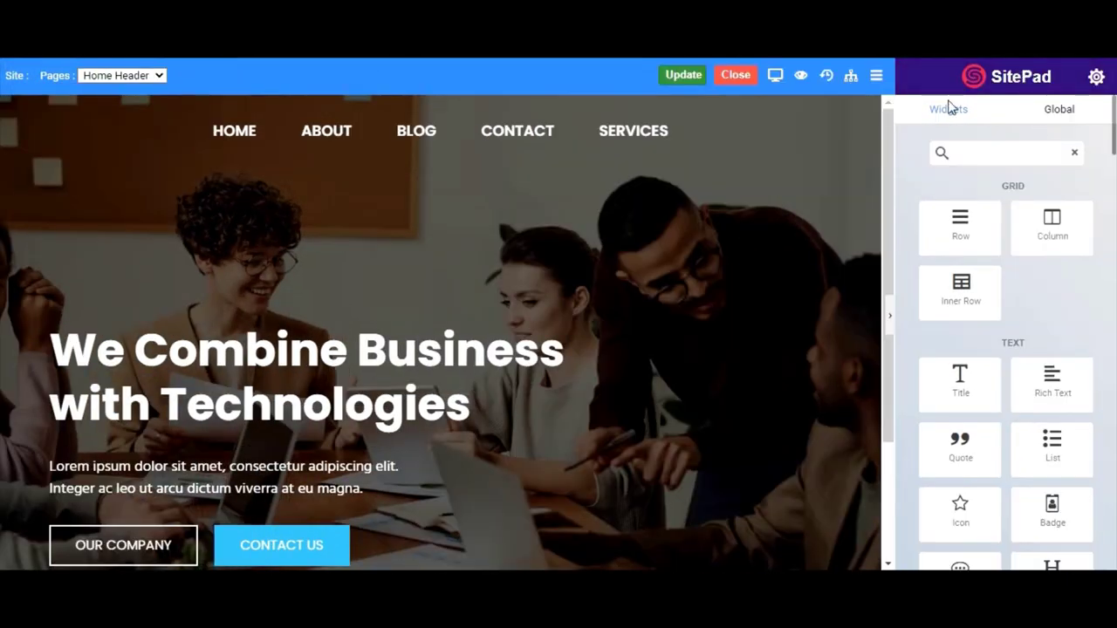
pyautogui.moveTo(950, 87); pyautogui.dragTo(113, 96)
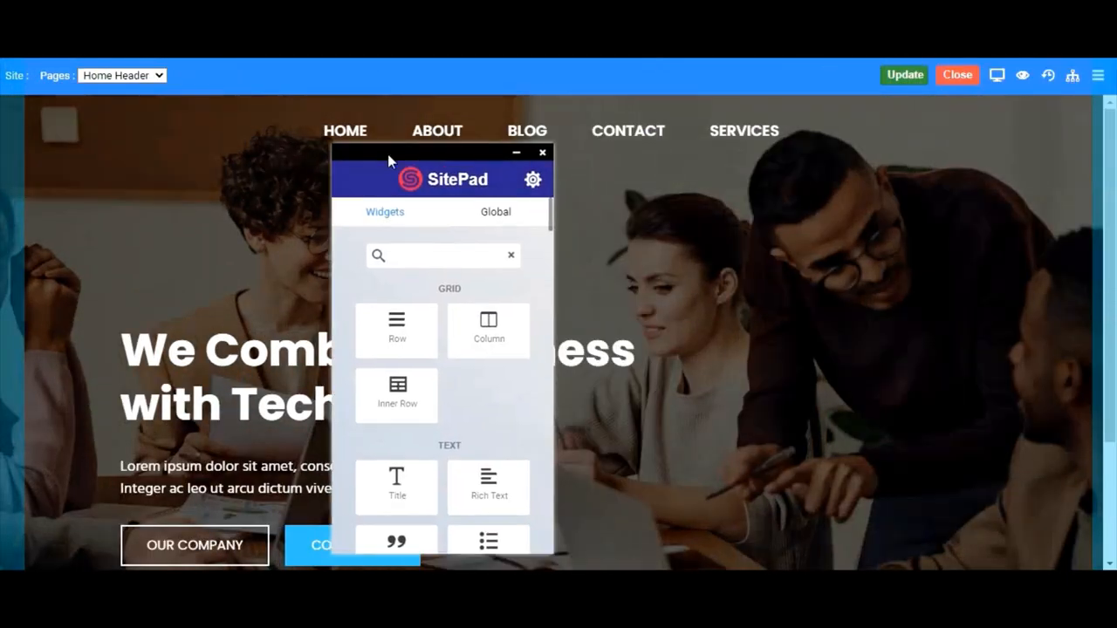
pyautogui.moveTo(472, 274)
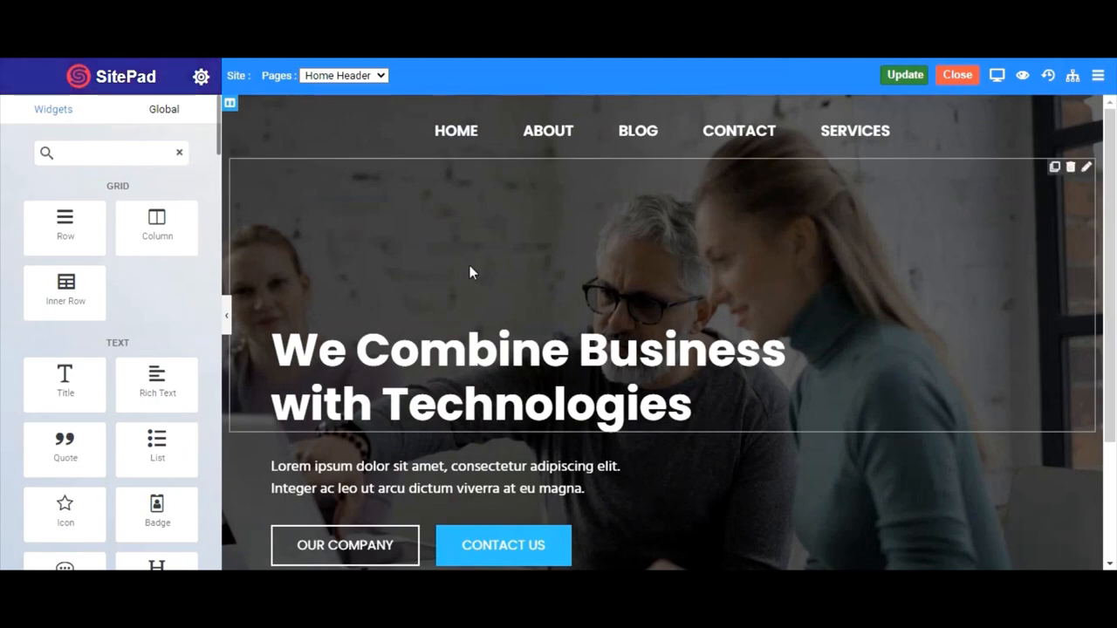
pyautogui.click(226, 315)
pyautogui.click(9, 334)
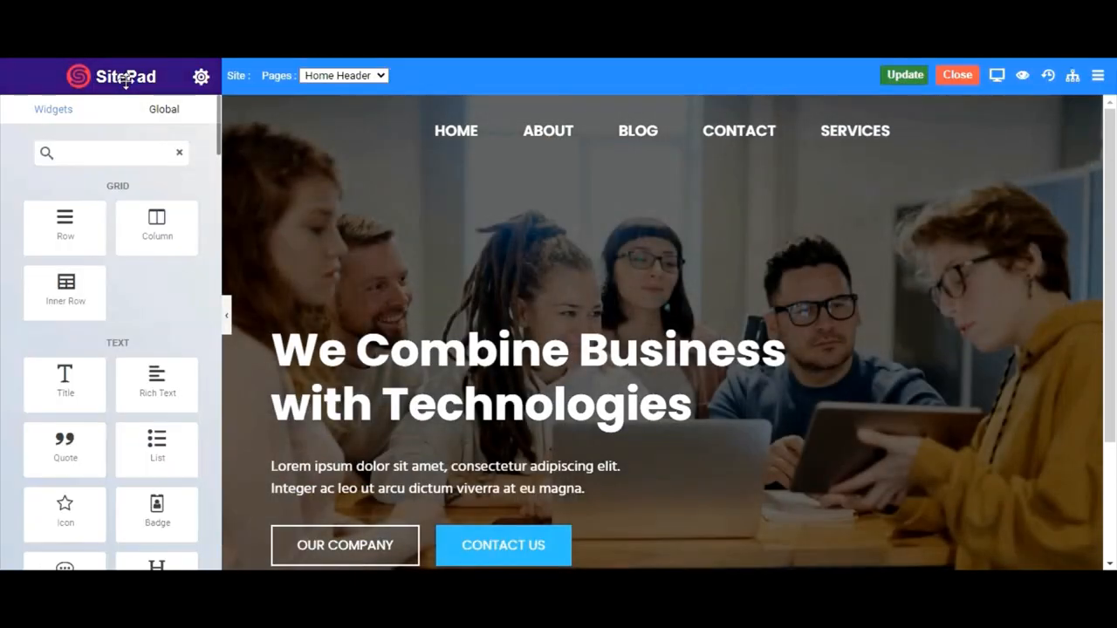
pyautogui.moveTo(127, 75); pyautogui.dragTo(196, 150)
pyautogui.click(194, 129)
pyautogui.scroll(-2, 268, 215)
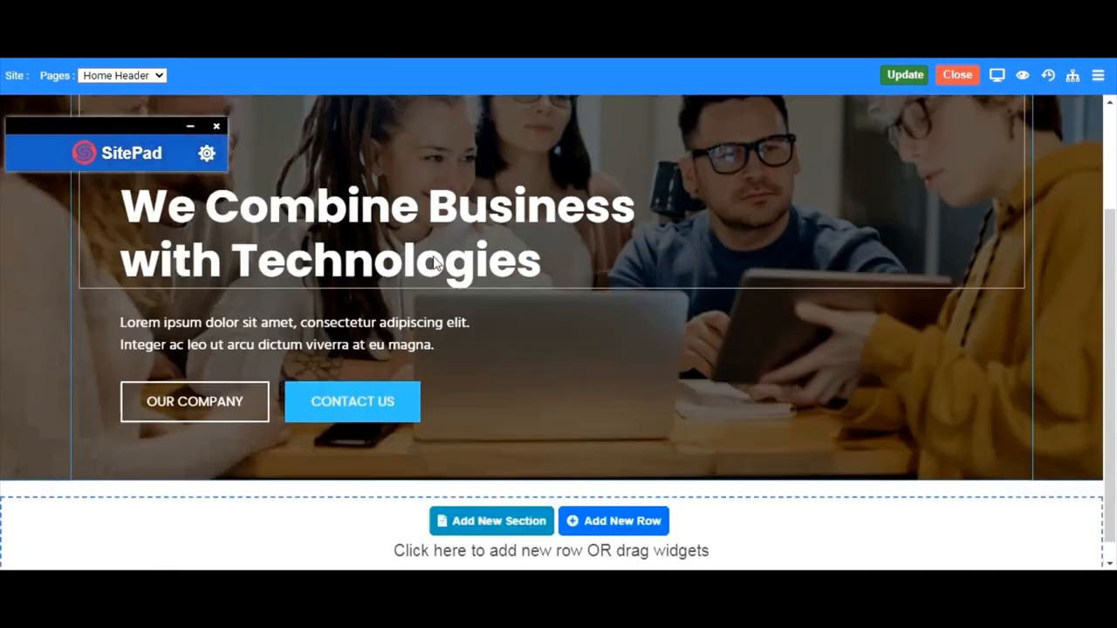
pyautogui.scroll(2, 268, 216)
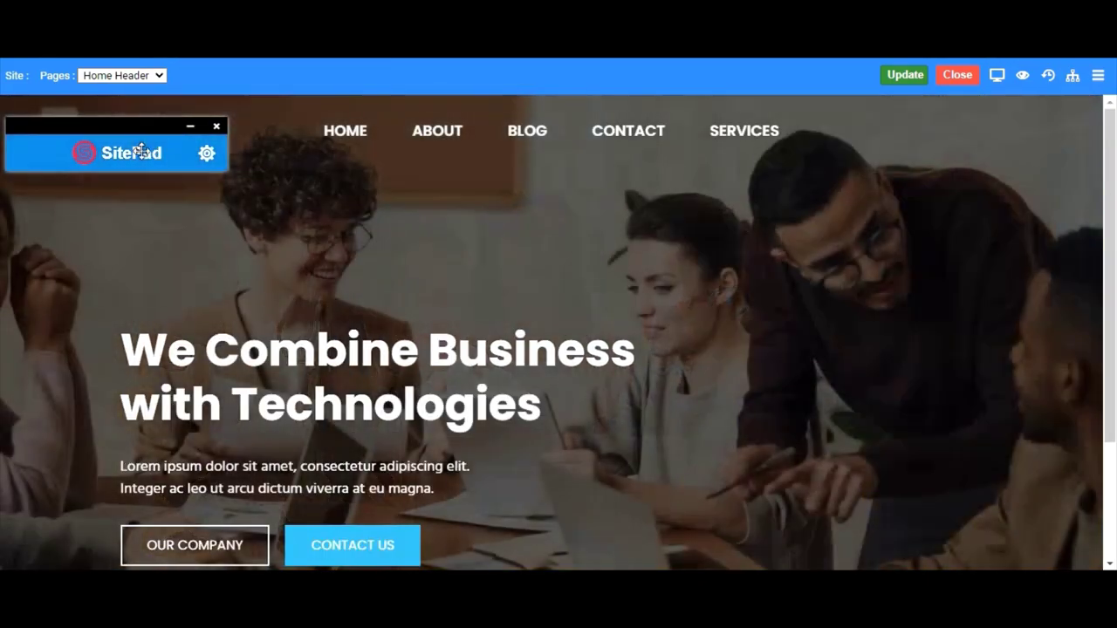
pyautogui.moveTo(142, 150); pyautogui.dragTo(9, 131)
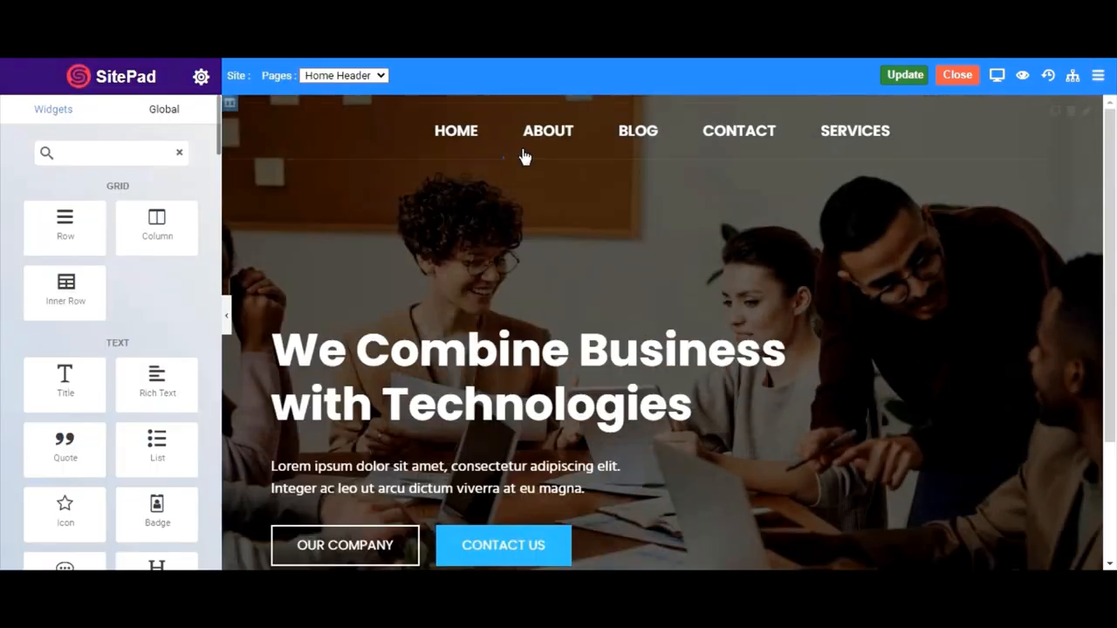
pyautogui.click(1022, 75)
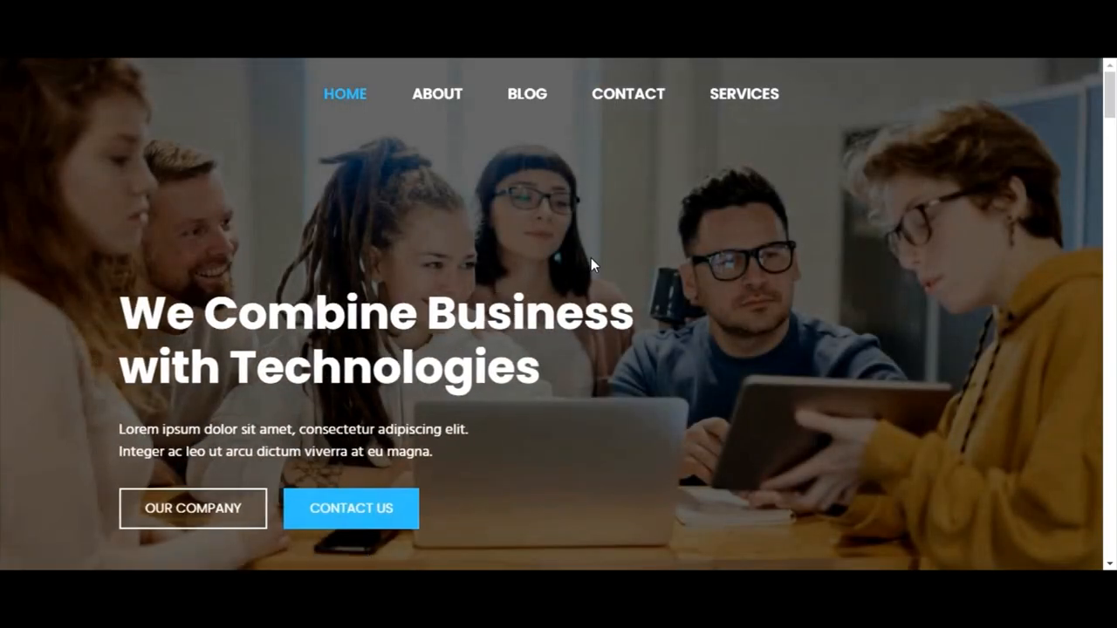
pyautogui.scroll(-3, 590, 258)
pyautogui.scroll(-3, 591, 258)
pyautogui.scroll(-5, 590, 253)
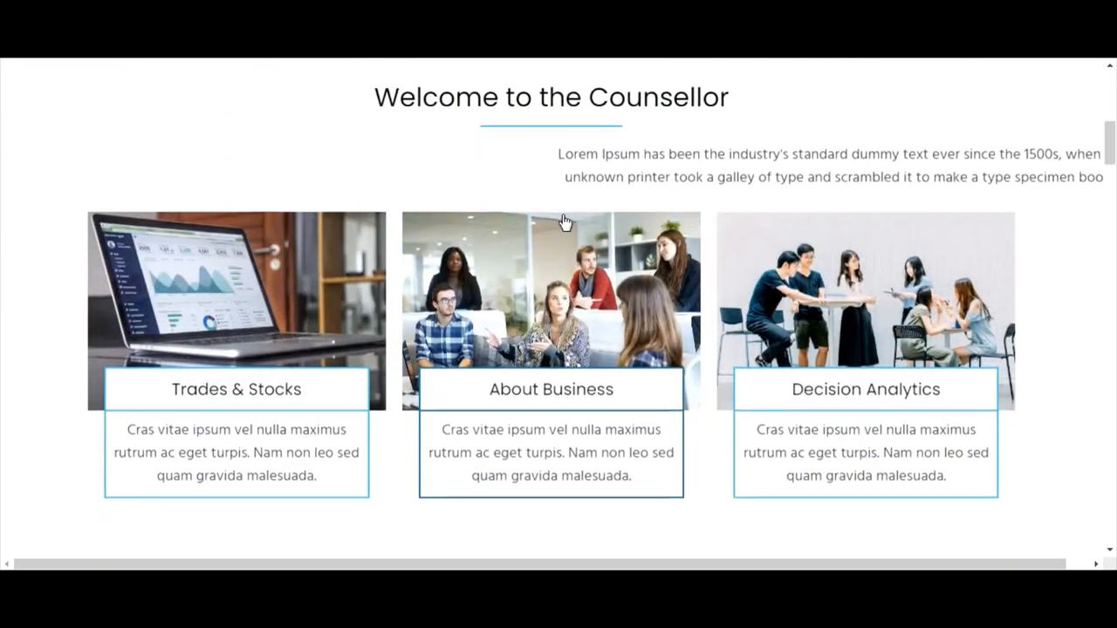
pyautogui.scroll(-3, 570, 225)
pyautogui.scroll(-2, 558, 225)
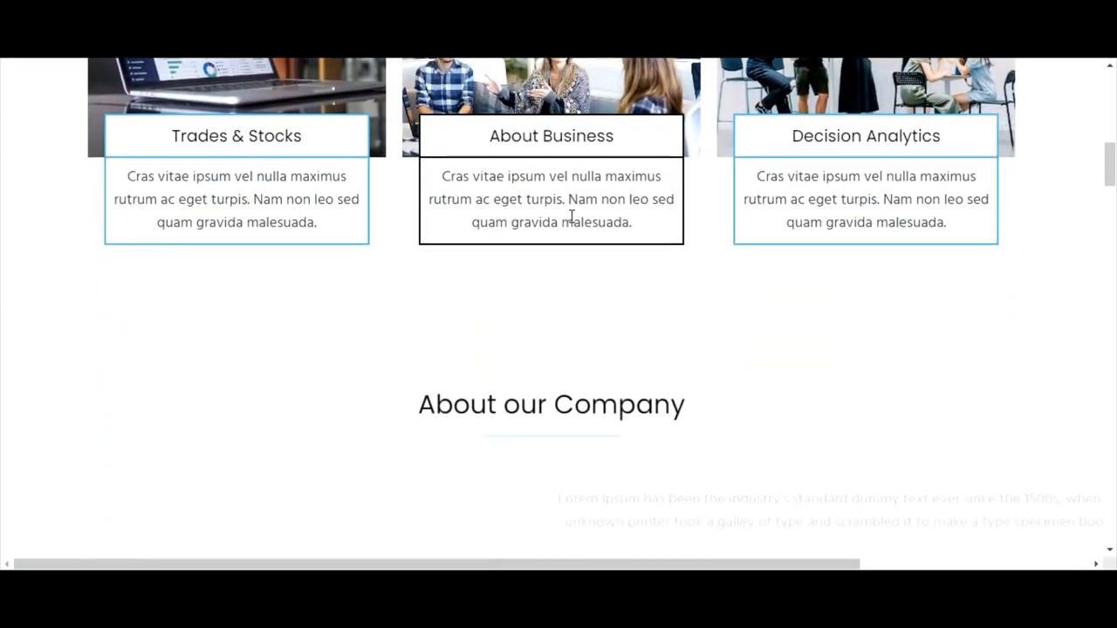
pyautogui.scroll(-4, 541, 229)
pyautogui.scroll(-3, 526, 232)
pyautogui.scroll(-1, 526, 232)
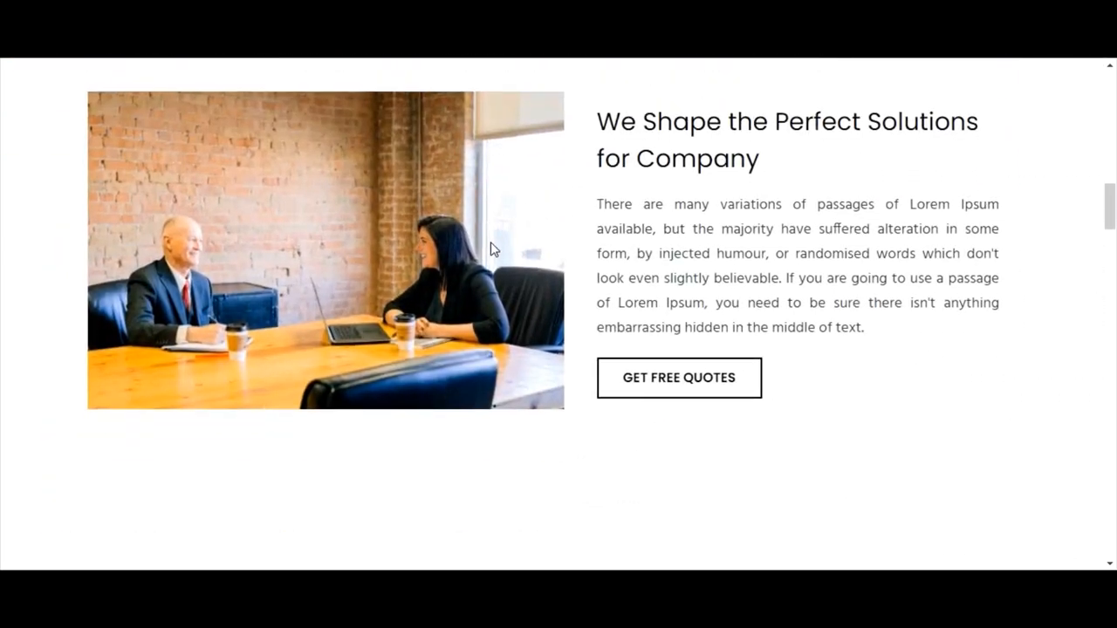
pyautogui.scroll(-4, 515, 238)
pyautogui.scroll(-4, 506, 243)
pyautogui.scroll(-2, 506, 243)
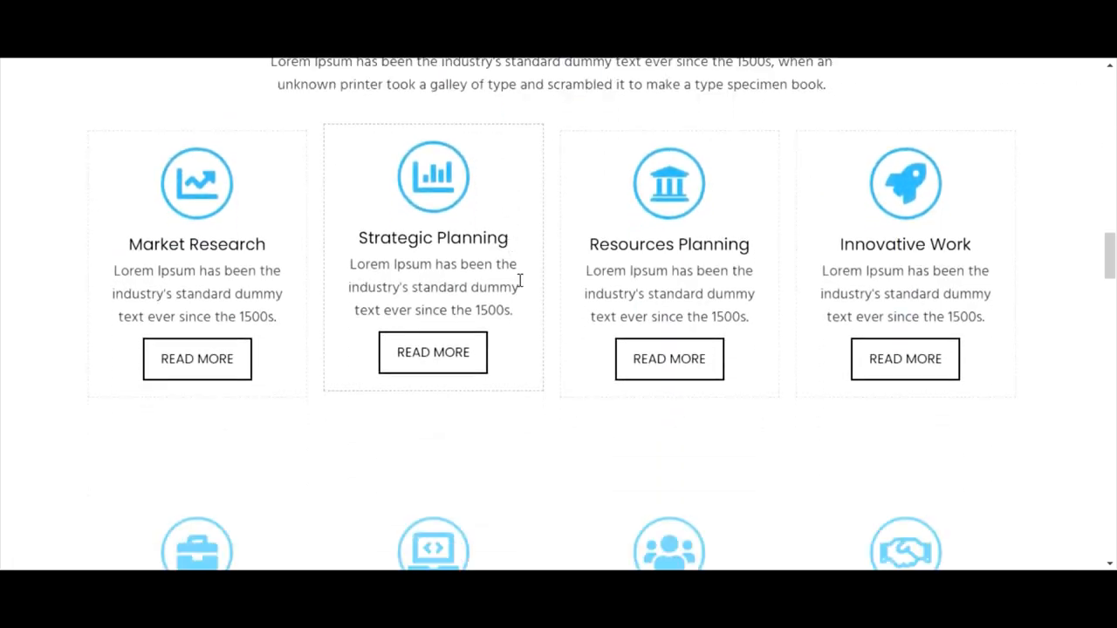
pyautogui.scroll(5, 515, 261)
pyautogui.scroll(6, 526, 292)
pyautogui.scroll(5, 526, 293)
pyautogui.scroll(4, 436, 253)
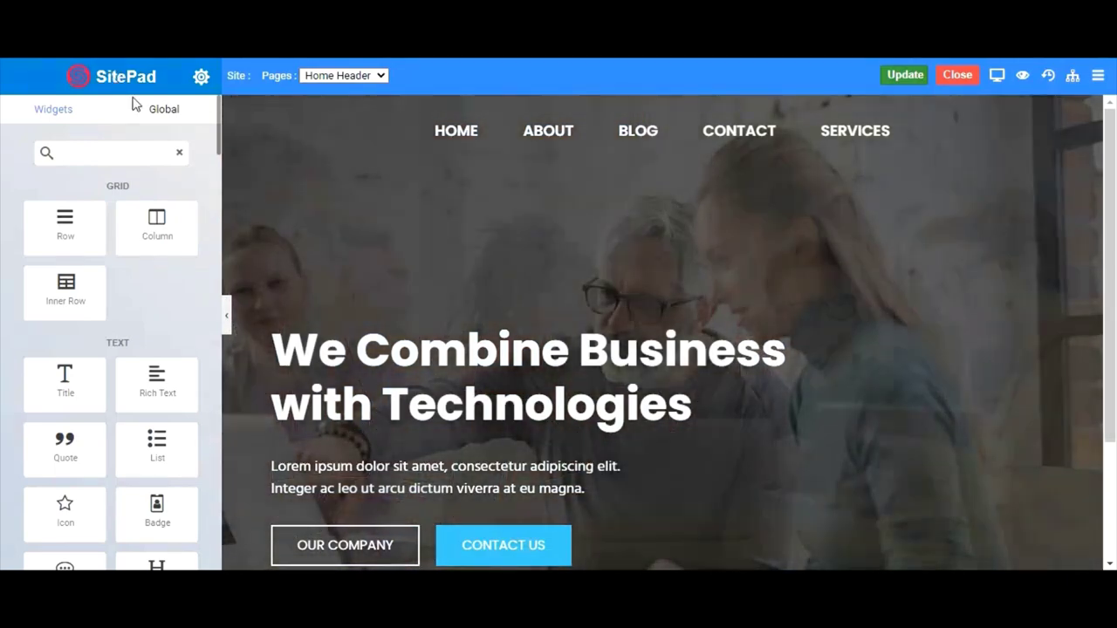
# - Return from the preview to the editor and close the floating widgets panel
pyautogui.click(131, 103)
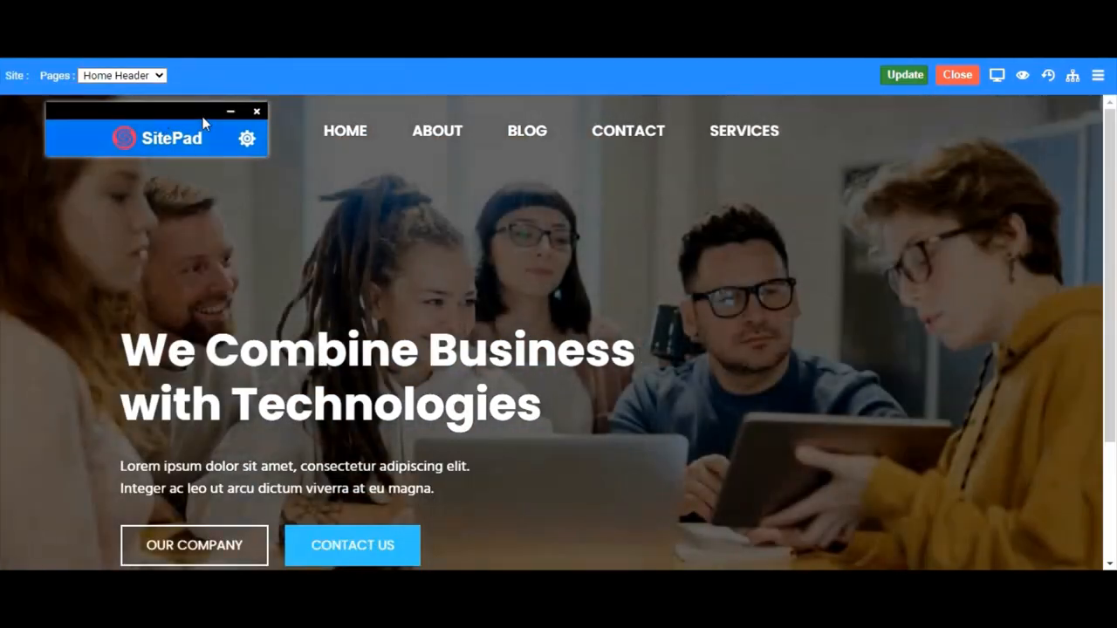
pyautogui.click(257, 113)
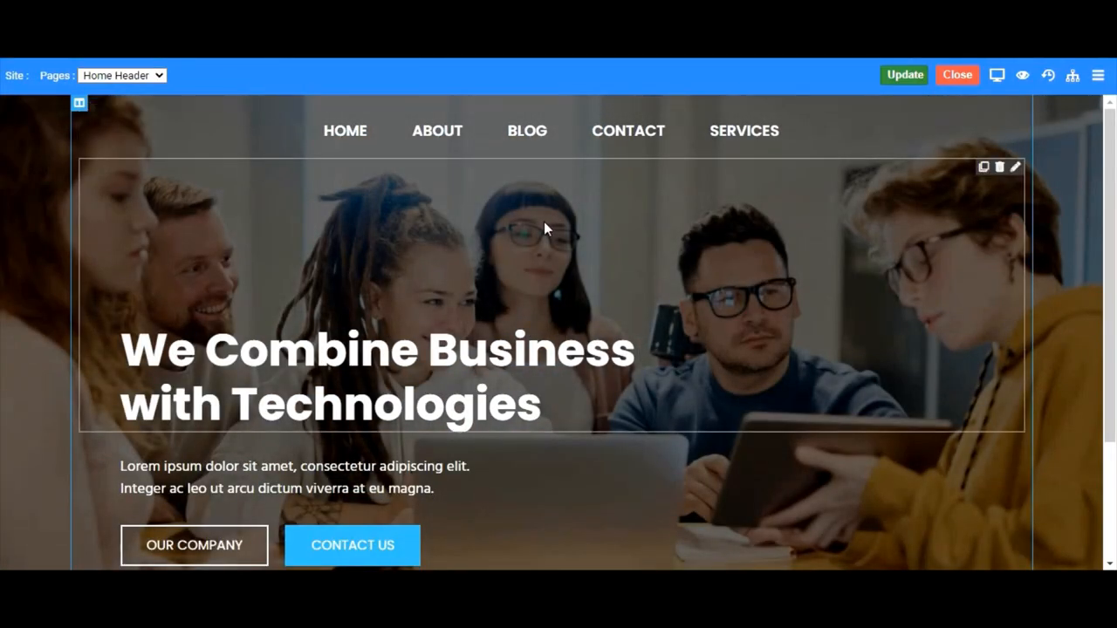
pyautogui.scroll(-3, 541, 222)
pyautogui.scroll(3, 533, 219)
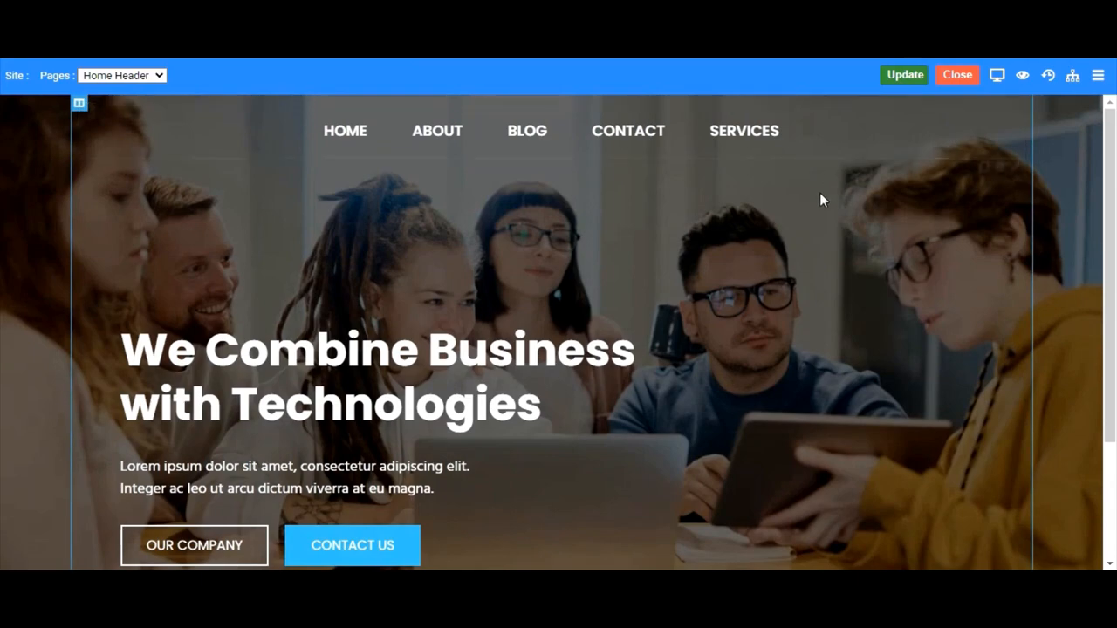